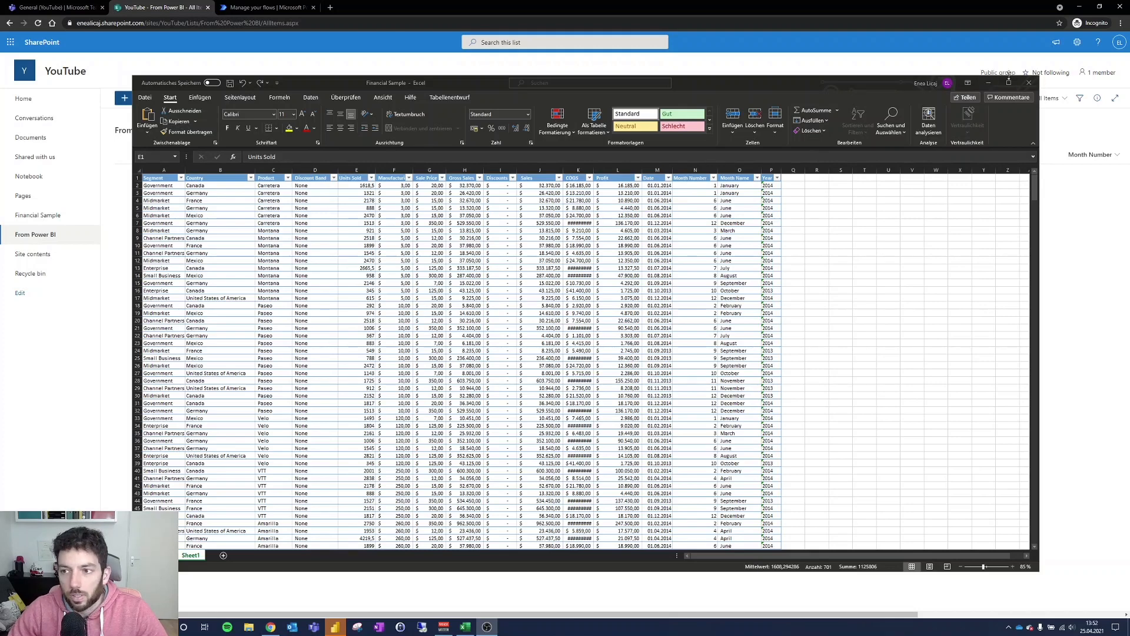
Switch to Power BI Desktop and load the financials table from the Financial Sample Excel workbook
{"action": "left_click", "coordinate": [989, 82]}
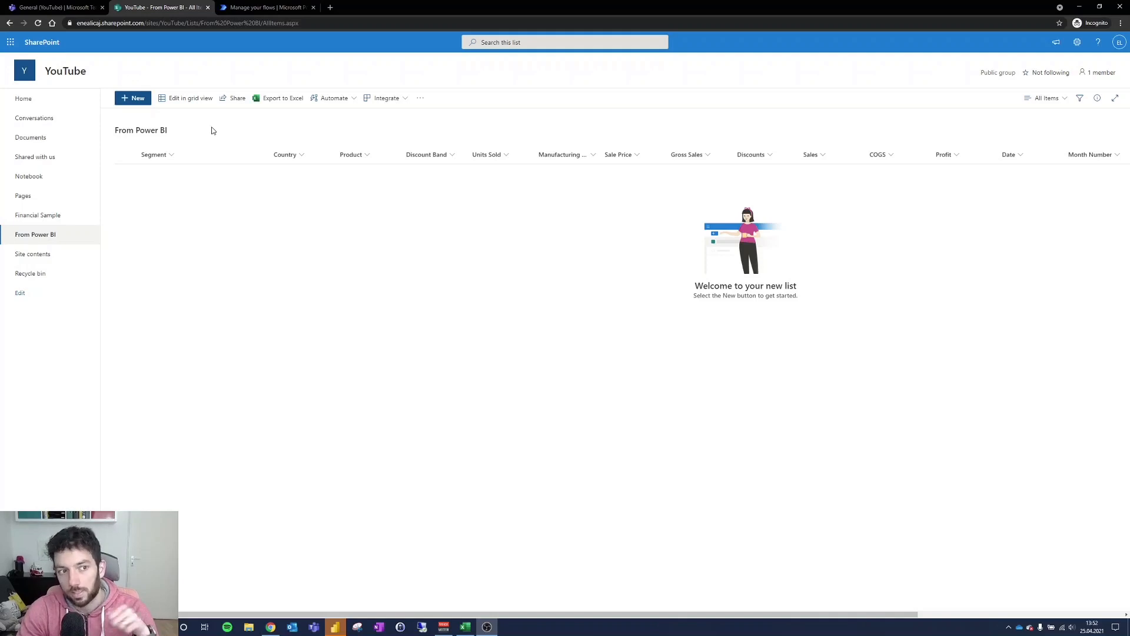
{"action": "left_click", "coordinate": [335, 627]}
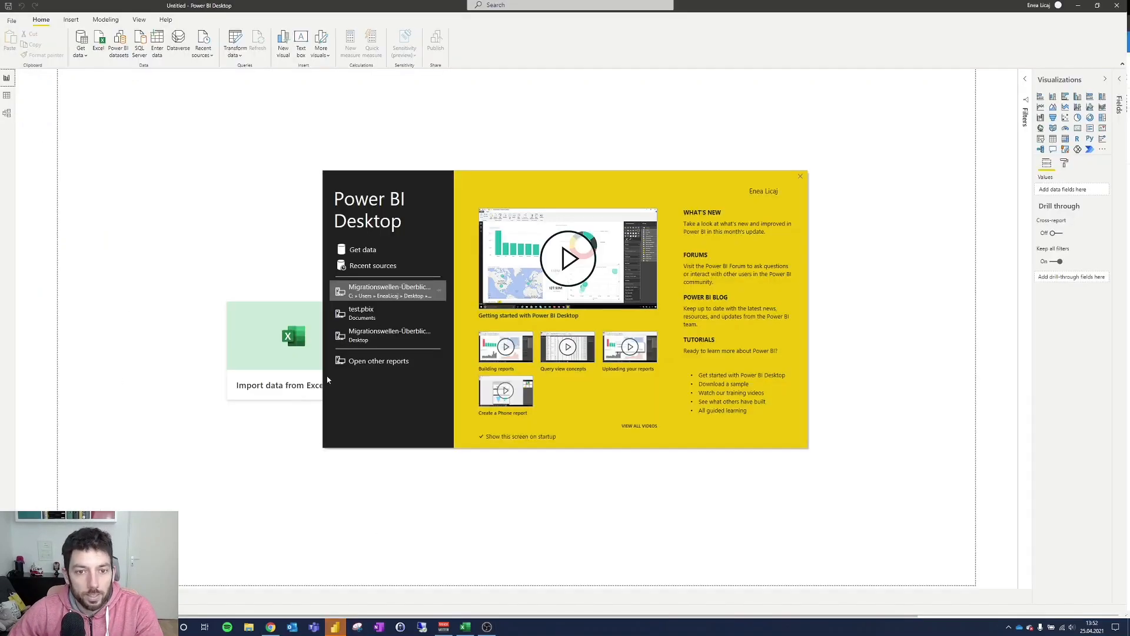
{"action": "left_click", "coordinate": [365, 252]}
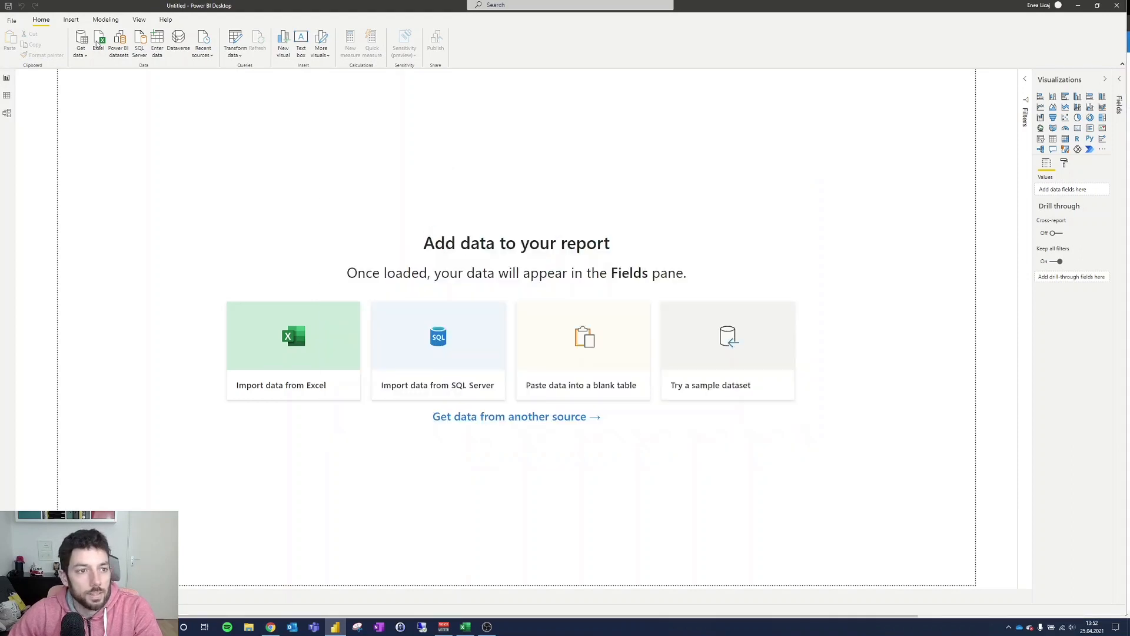
{"action": "left_click", "coordinate": [639, 437]}
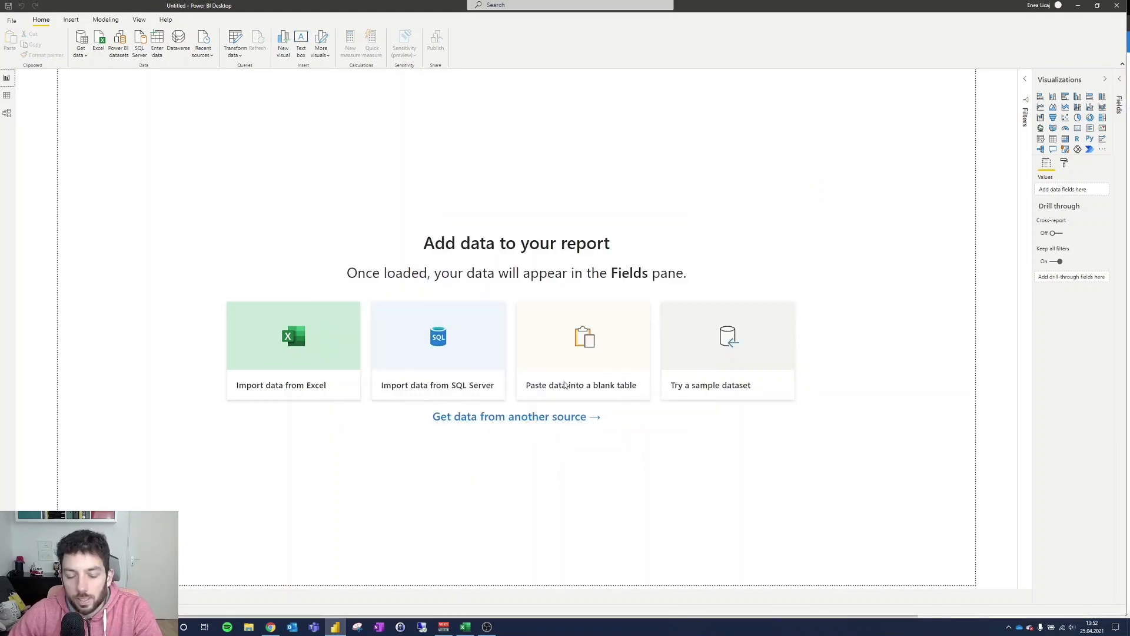
{"action": "left_click", "coordinate": [112, 66]}
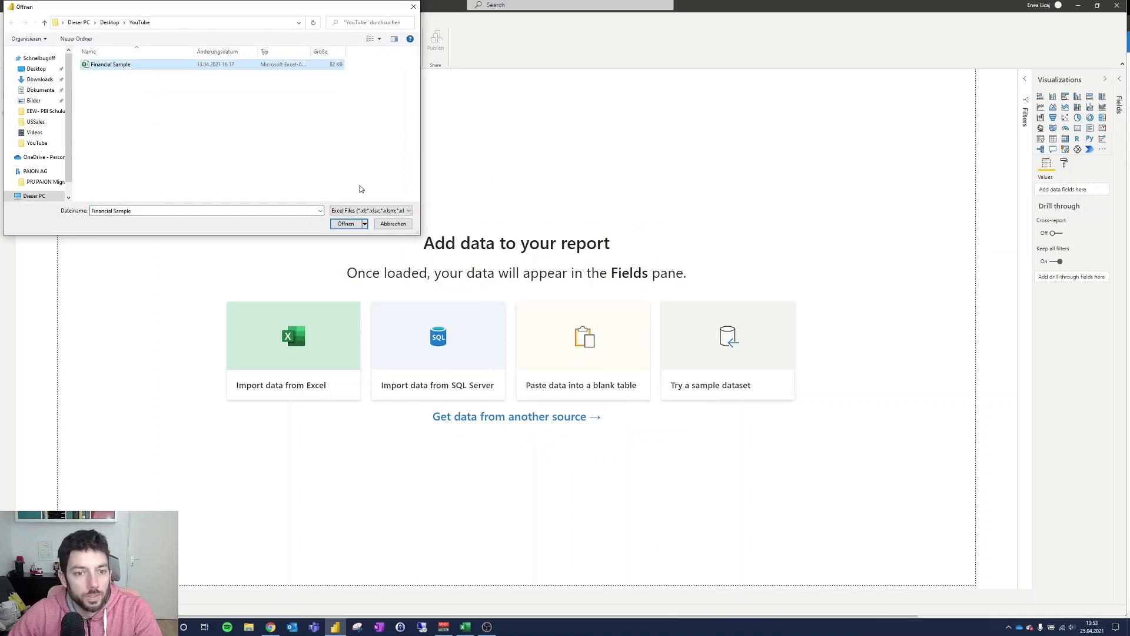
{"action": "left_click", "coordinate": [342, 224]}
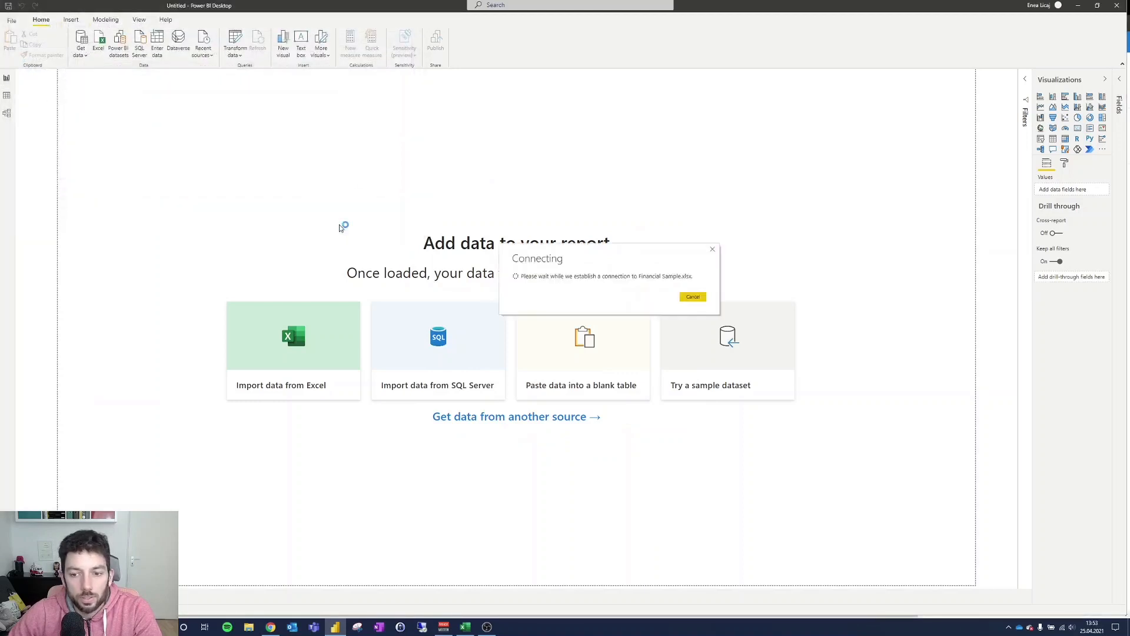
{"action": "left_click", "coordinate": [398, 228]}
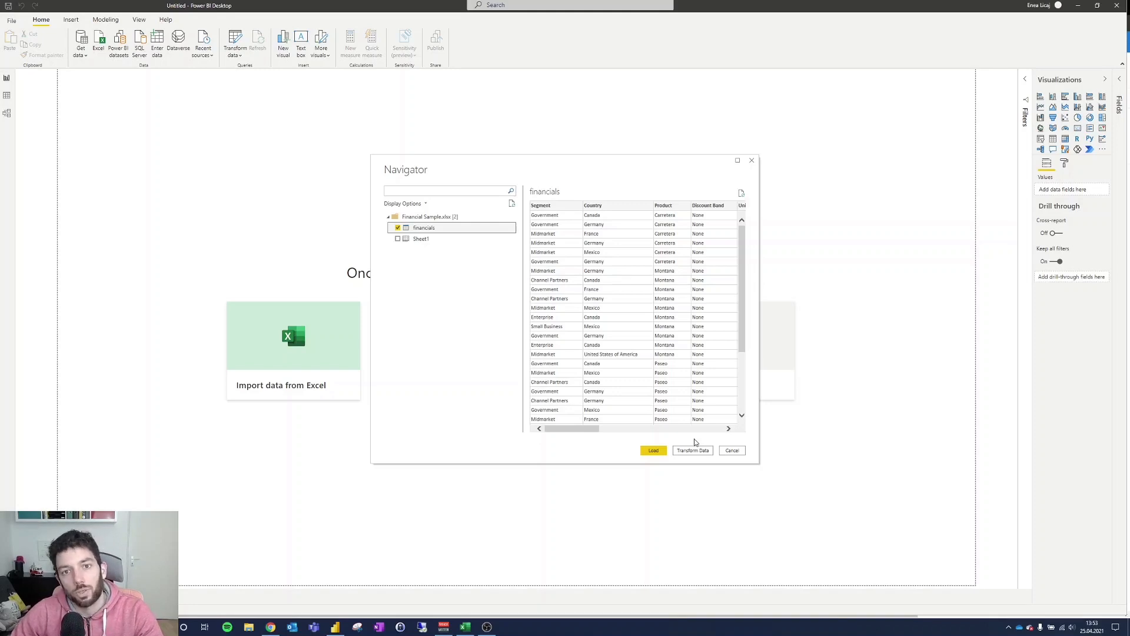
{"action": "left_click", "coordinate": [647, 451]}
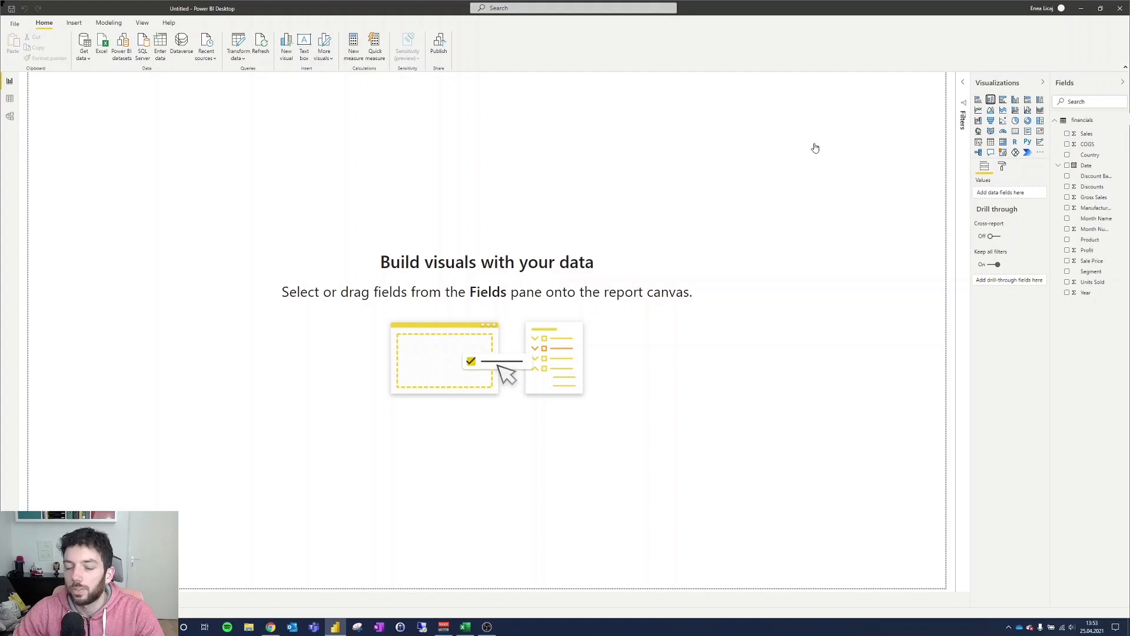
Create a stacked column chart of Sales by Country and widen it across the upper half of the report page
{"action": "left_click_drag", "start_coordinate": [216, 263], "coordinate": [320, 282]}
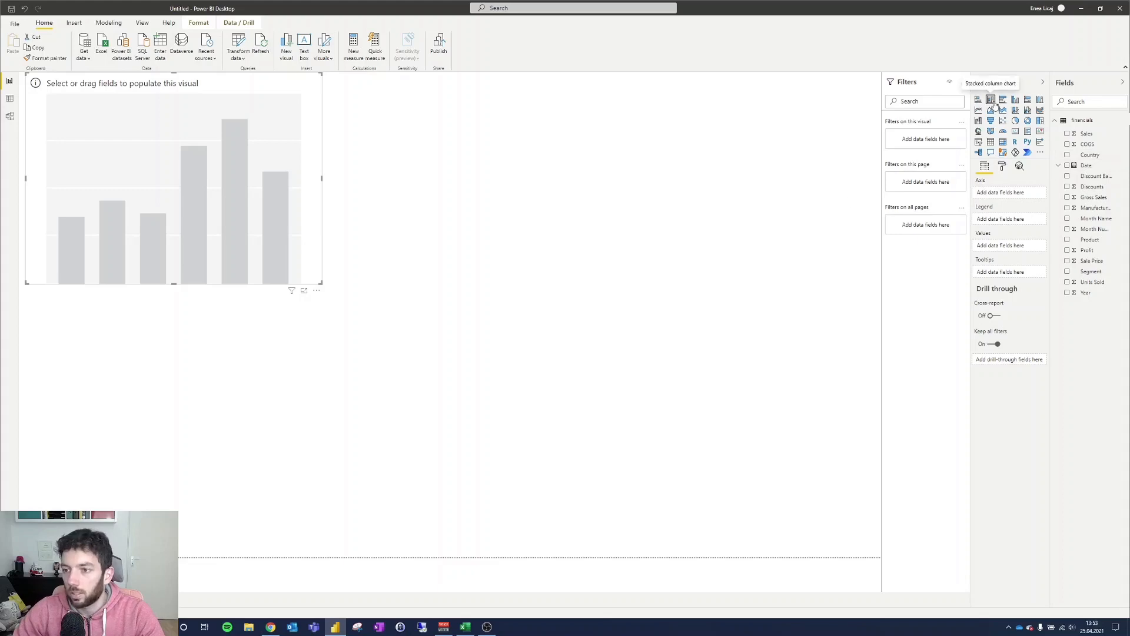
{"action": "left_click", "coordinate": [1068, 155]}
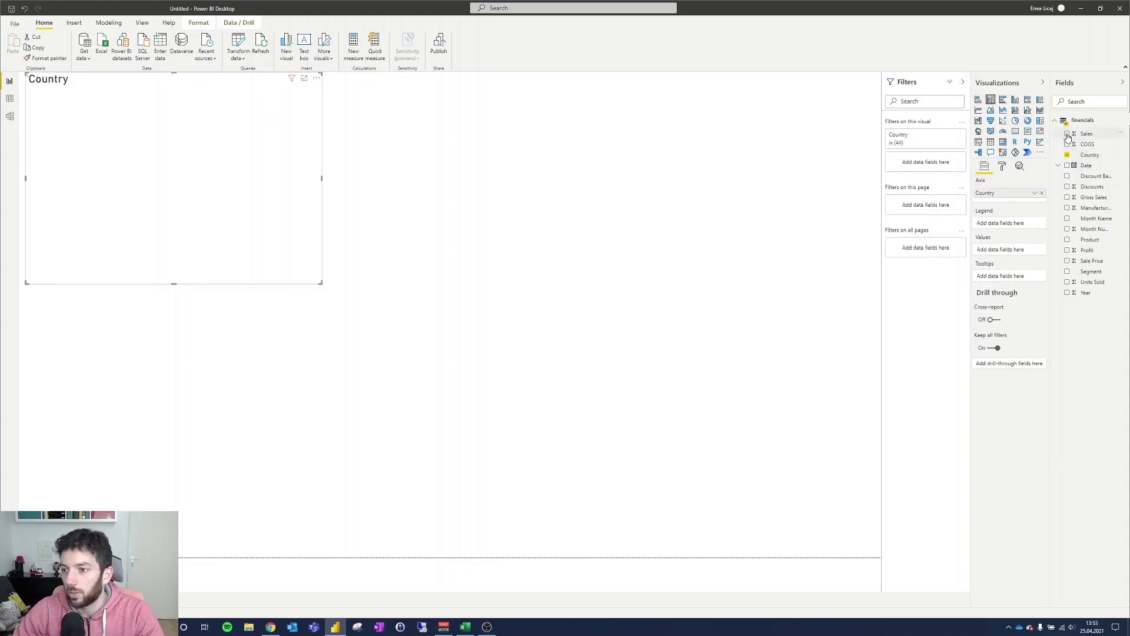
{"action": "left_click", "coordinate": [1068, 134]}
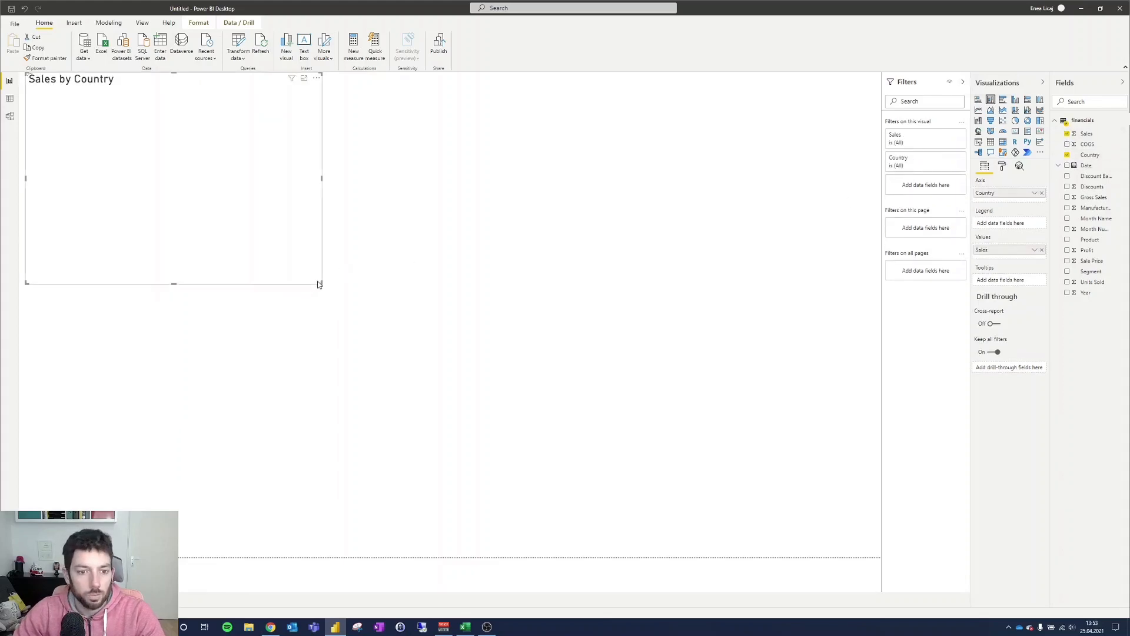
{"action": "left_click_drag", "start_coordinate": [321, 283], "coordinate": [453, 290]}
{"action": "mouse_move", "coordinate": [141, 198]}
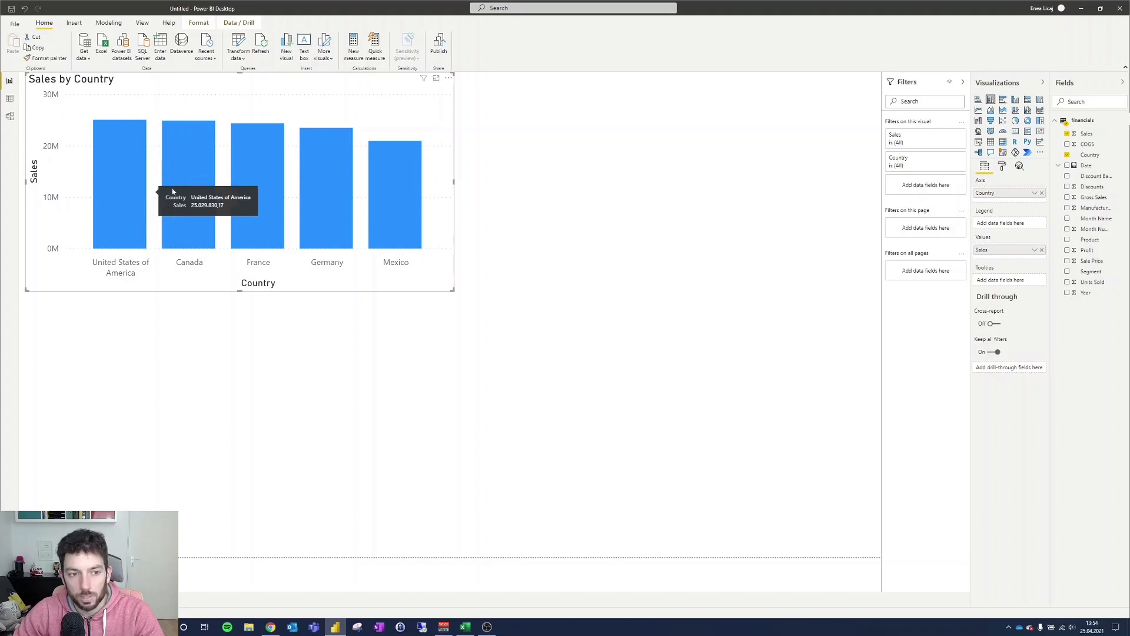
{"action": "mouse_move", "coordinate": [411, 219]}
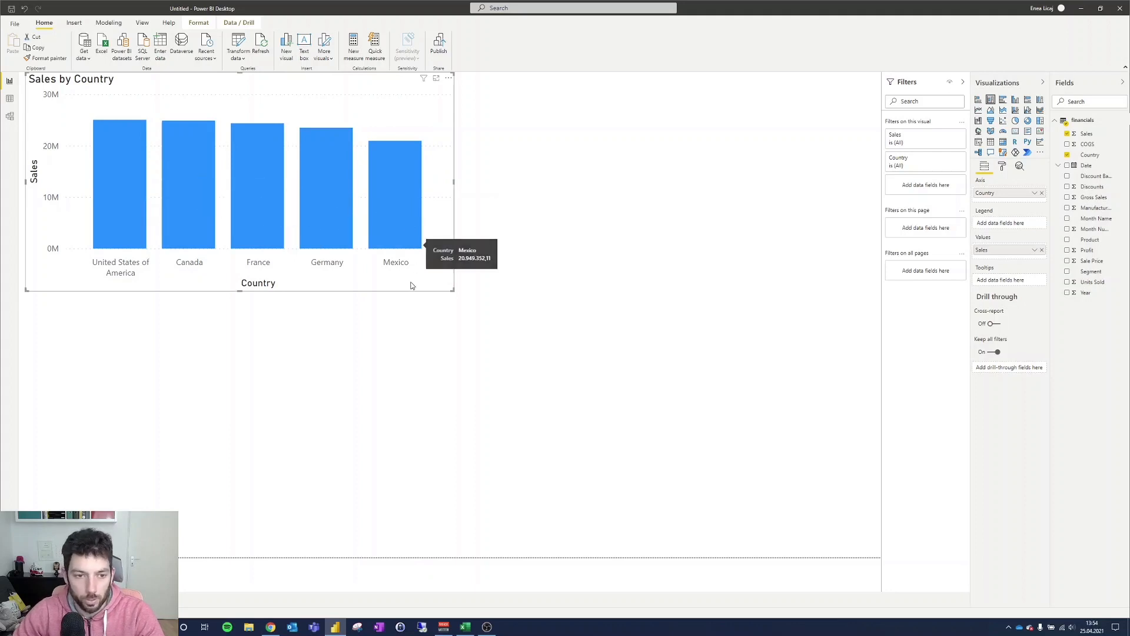
Add a Country slicer beside the column chart, sized so the full country names fit
{"action": "left_click", "coordinate": [528, 172]}
{"action": "left_click", "coordinate": [979, 142]}
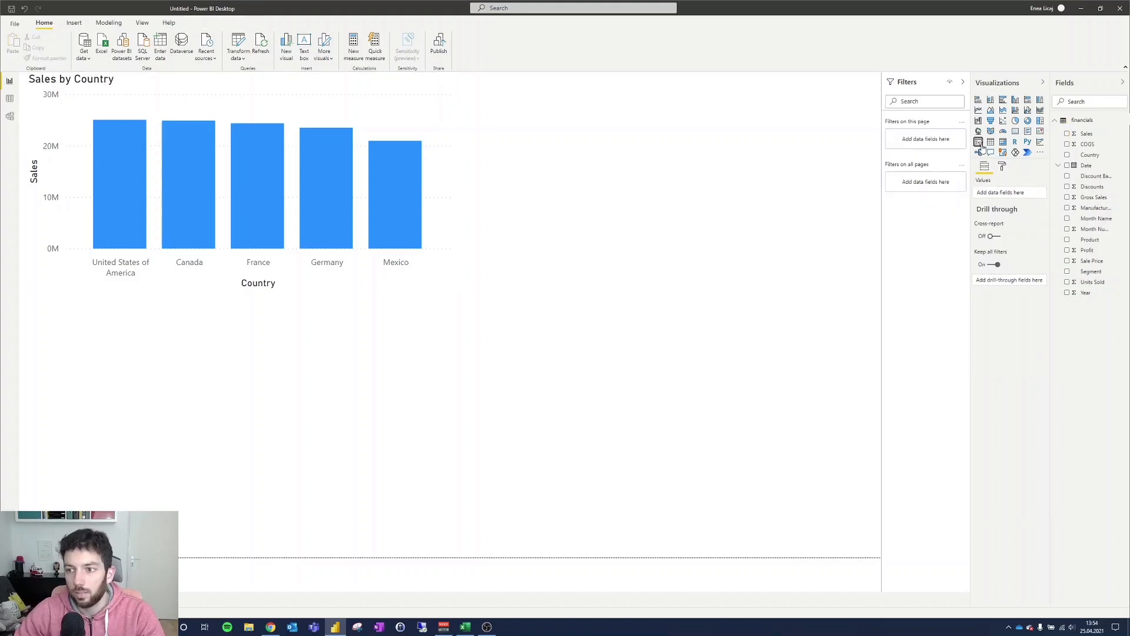
{"action": "left_click_drag", "start_coordinate": [454, 299], "coordinate": [622, 107]}
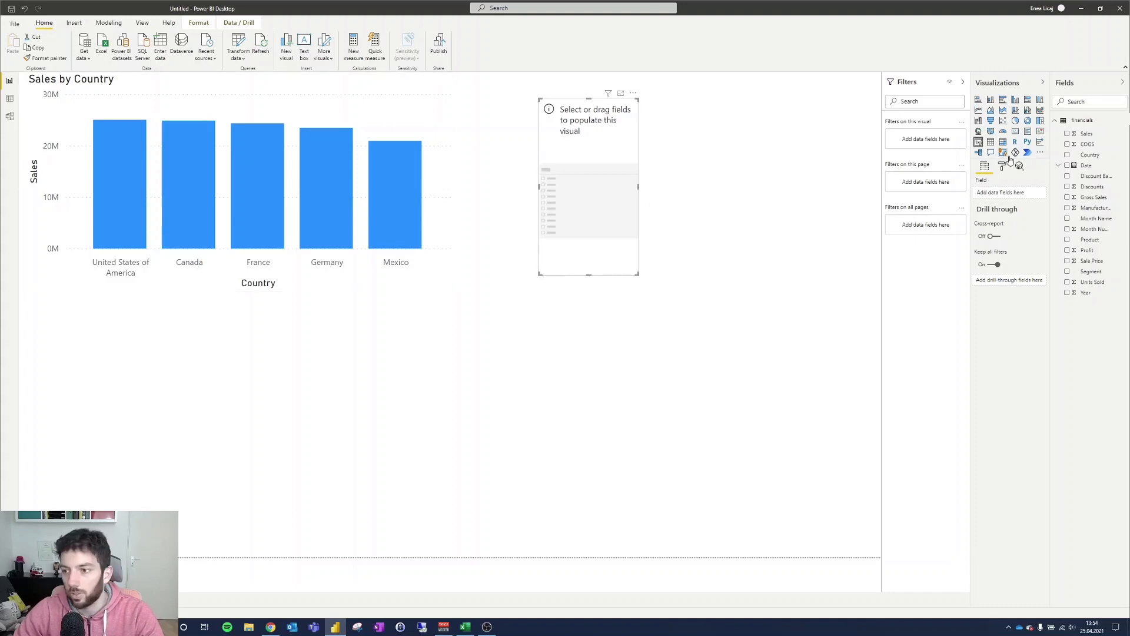
{"action": "left_click", "coordinate": [1067, 154]}
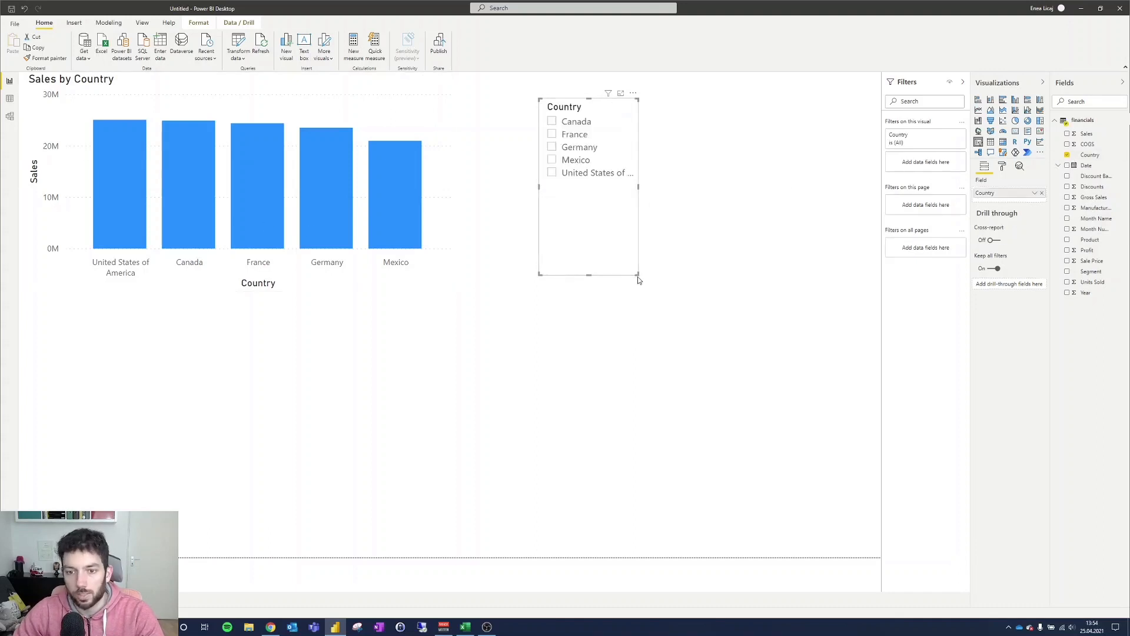
{"action": "left_click_drag", "start_coordinate": [638, 274], "coordinate": [690, 250]}
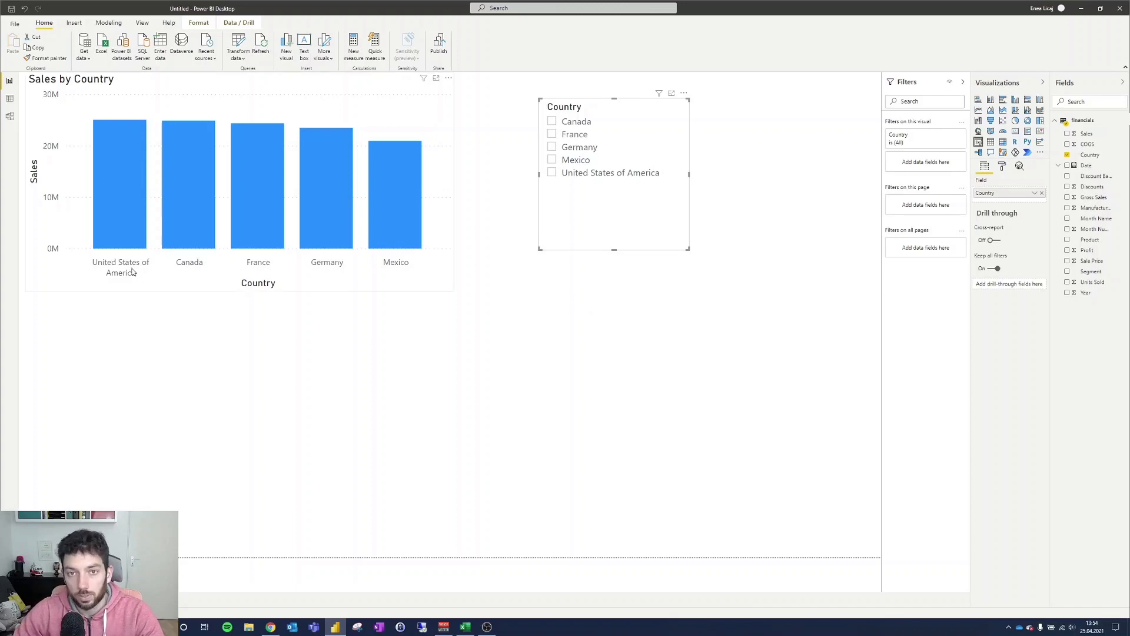
Search the AppSource visuals for Power Automate
{"action": "right_click", "coordinate": [1027, 154]}
{"action": "left_click", "coordinate": [1048, 171]}
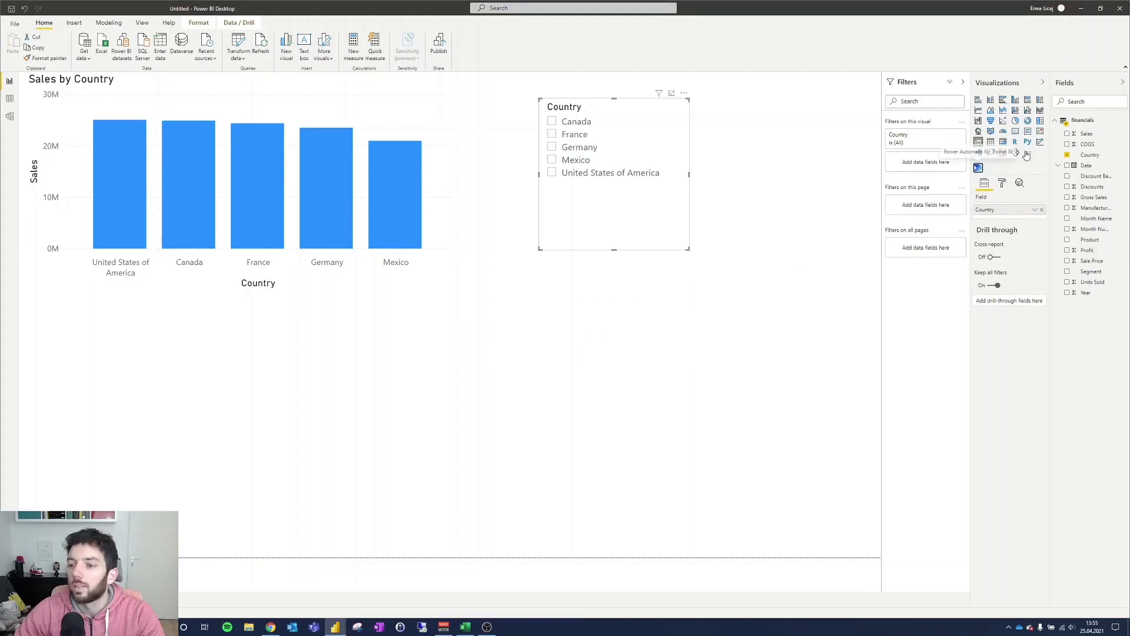
{"action": "left_click", "coordinate": [1027, 152]}
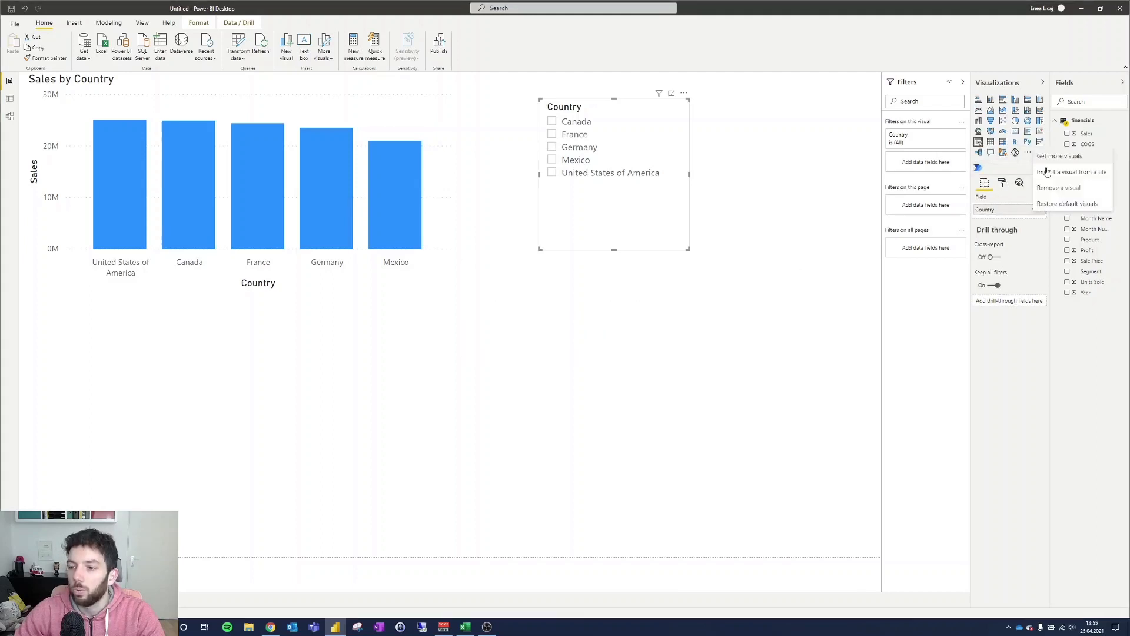
{"action": "left_click", "coordinate": [1060, 156]}
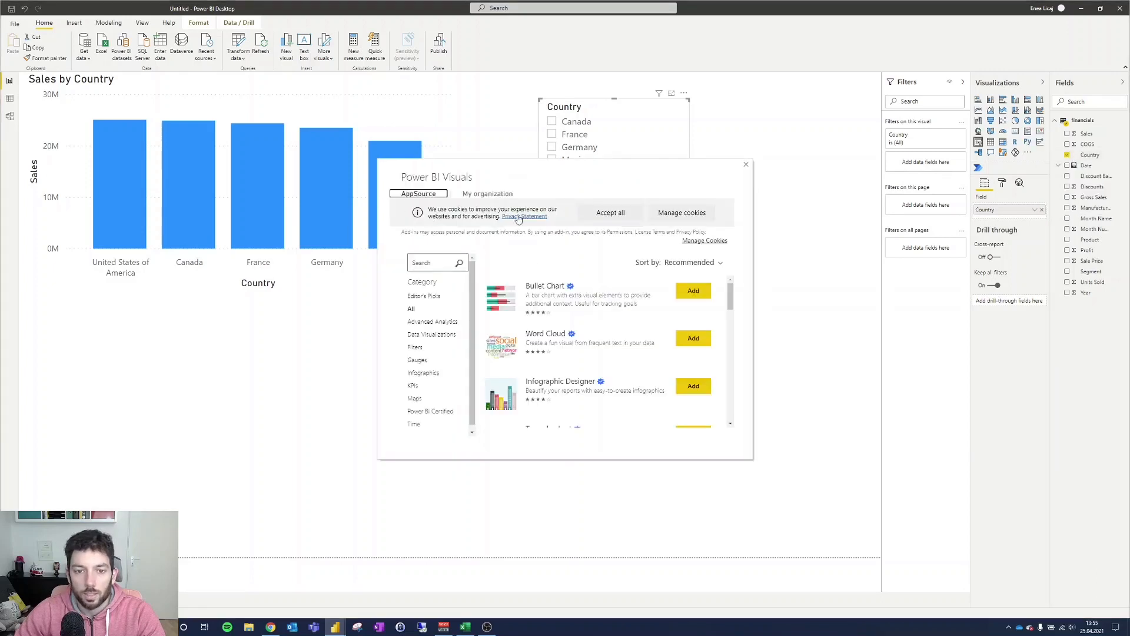
{"action": "left_click", "coordinate": [436, 262]}
{"action": "type", "text": "P"}
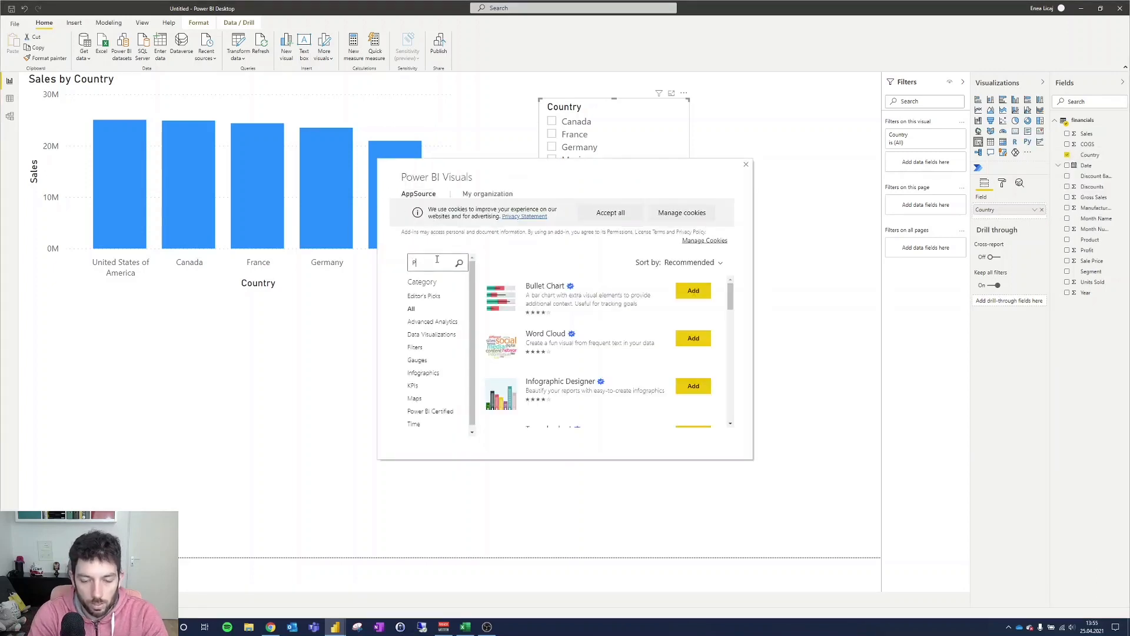
{"action": "type", "text": "ower Automate"}
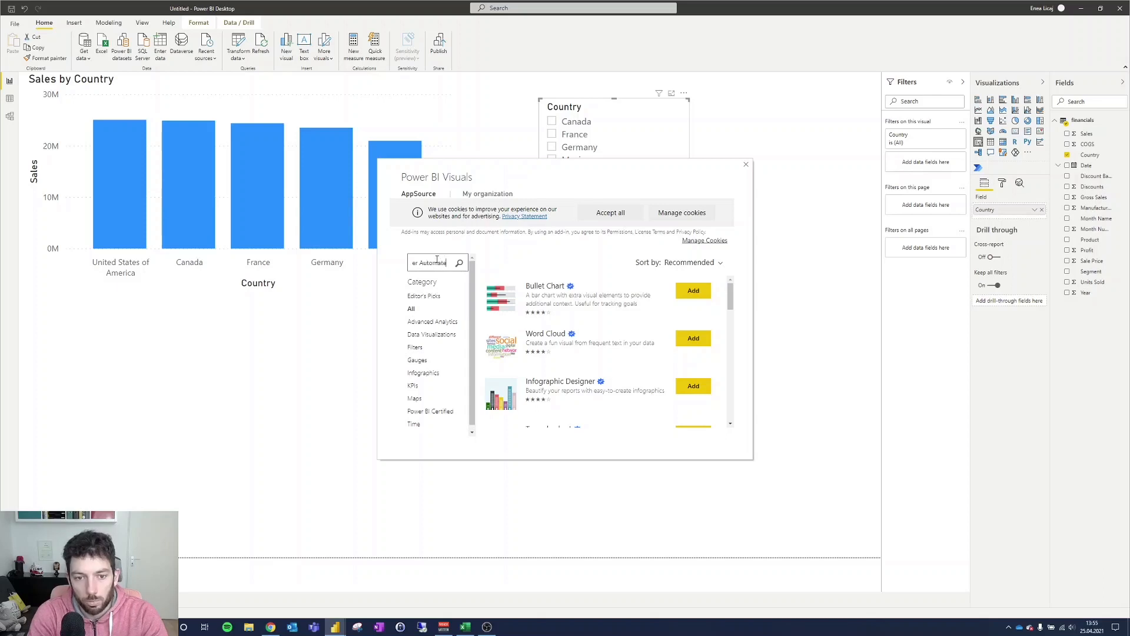
{"action": "key", "text": "Return"}
{"action": "left_click", "coordinate": [693, 292]}
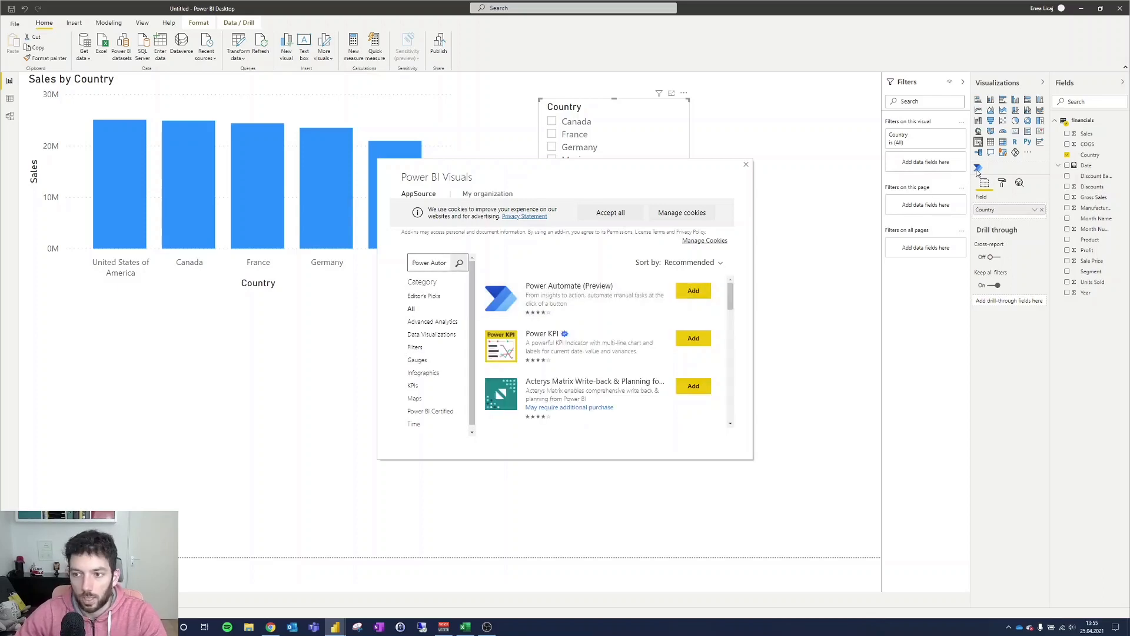
{"action": "left_click", "coordinate": [746, 164]}
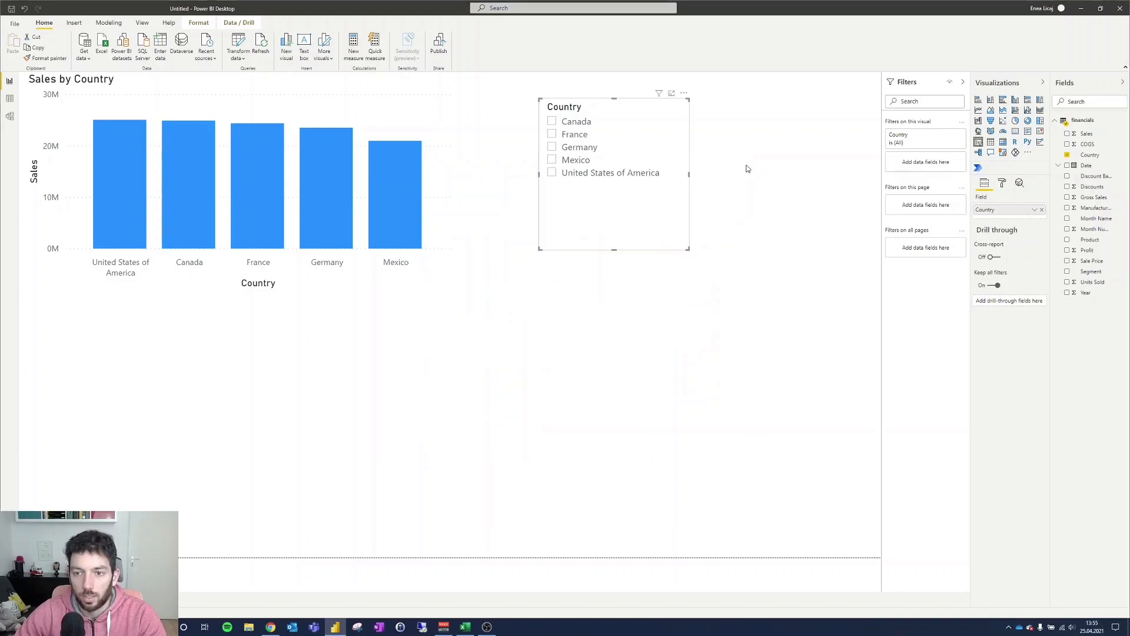
{"action": "right_click", "coordinate": [987, 168]}
{"action": "left_click", "coordinate": [1008, 171]}
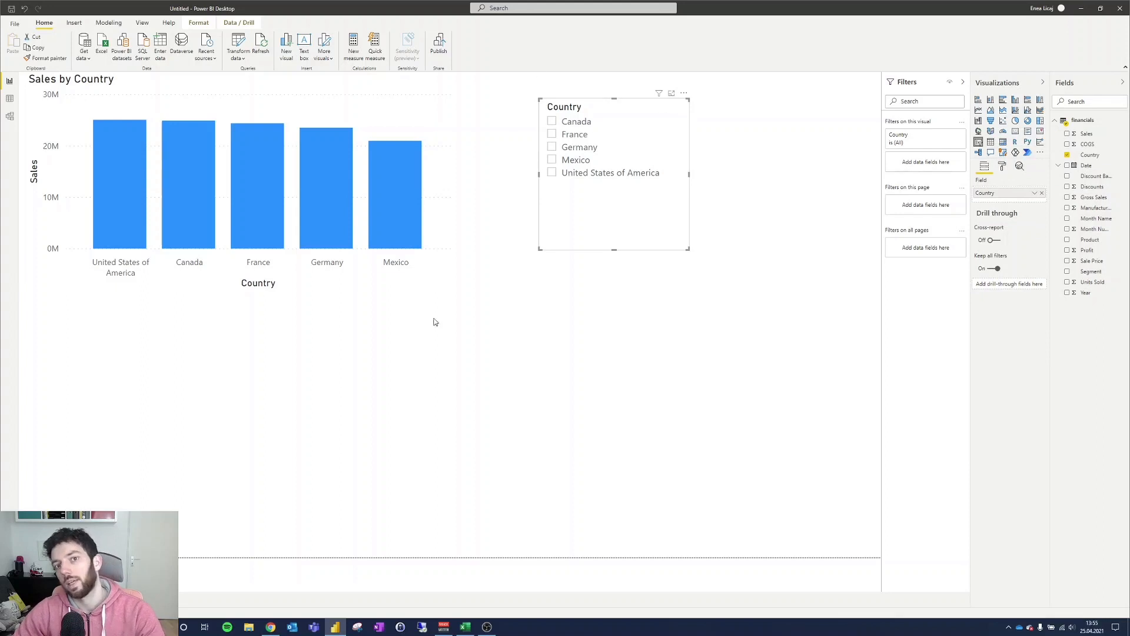
Add a Power Automate visual below the Country slicer and enlarge it to fit all its setup instructions
{"action": "mouse_move", "coordinate": [269, 236]}
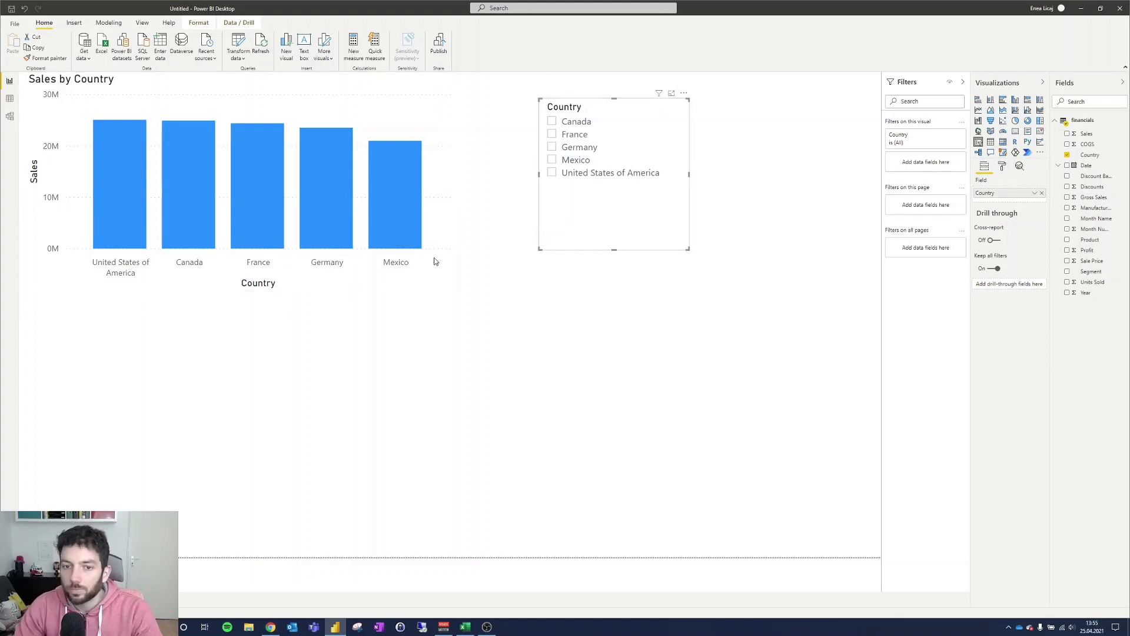
{"action": "left_click", "coordinate": [752, 222]}
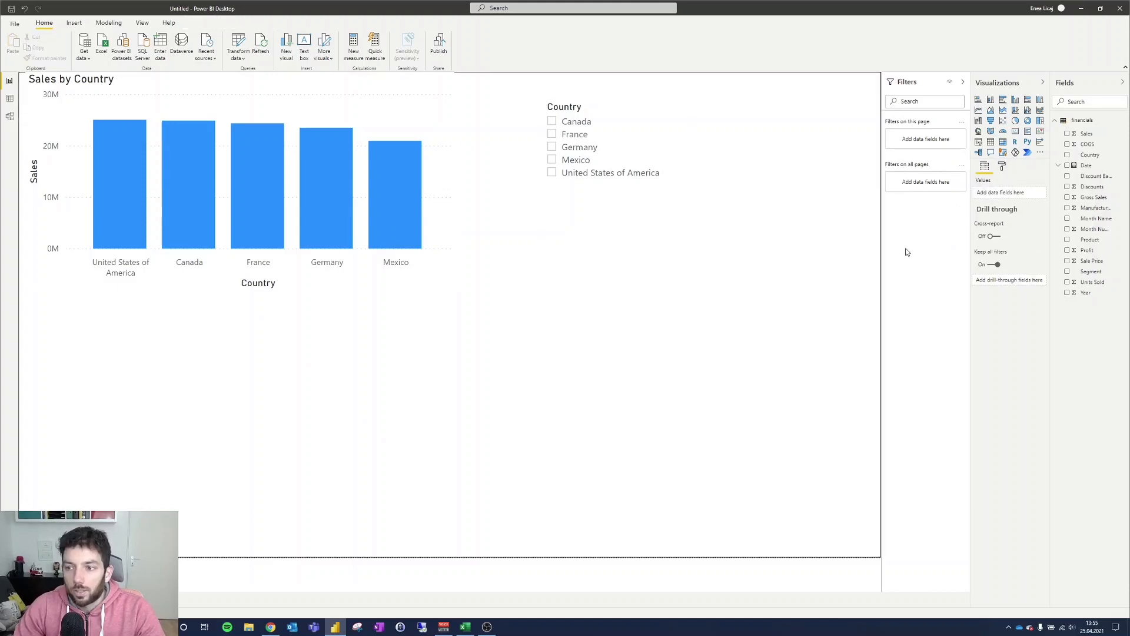
{"action": "left_click", "coordinate": [1029, 154]}
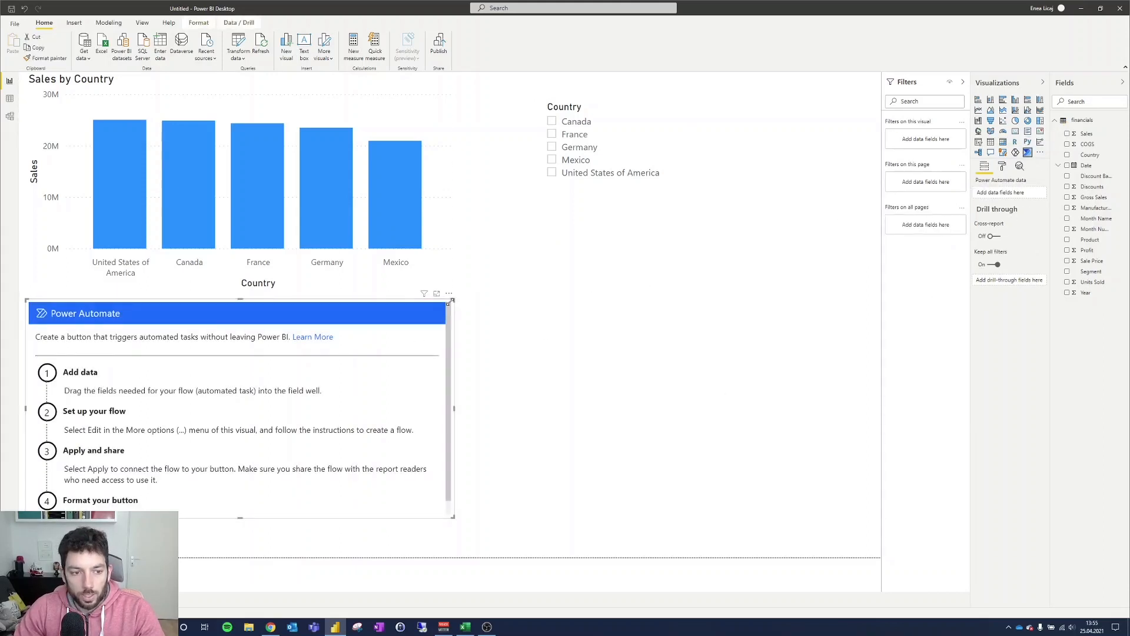
{"action": "left_click_drag", "start_coordinate": [453, 301], "coordinate": [859, 233]}
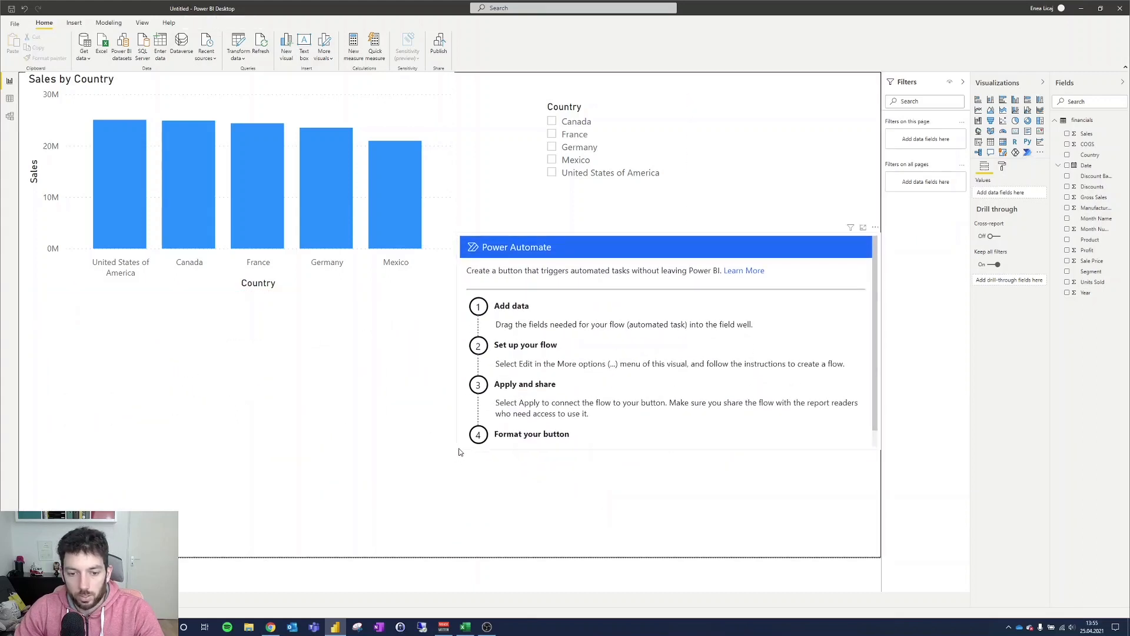
{"action": "left_click_drag", "start_coordinate": [457, 451], "coordinate": [454, 528]}
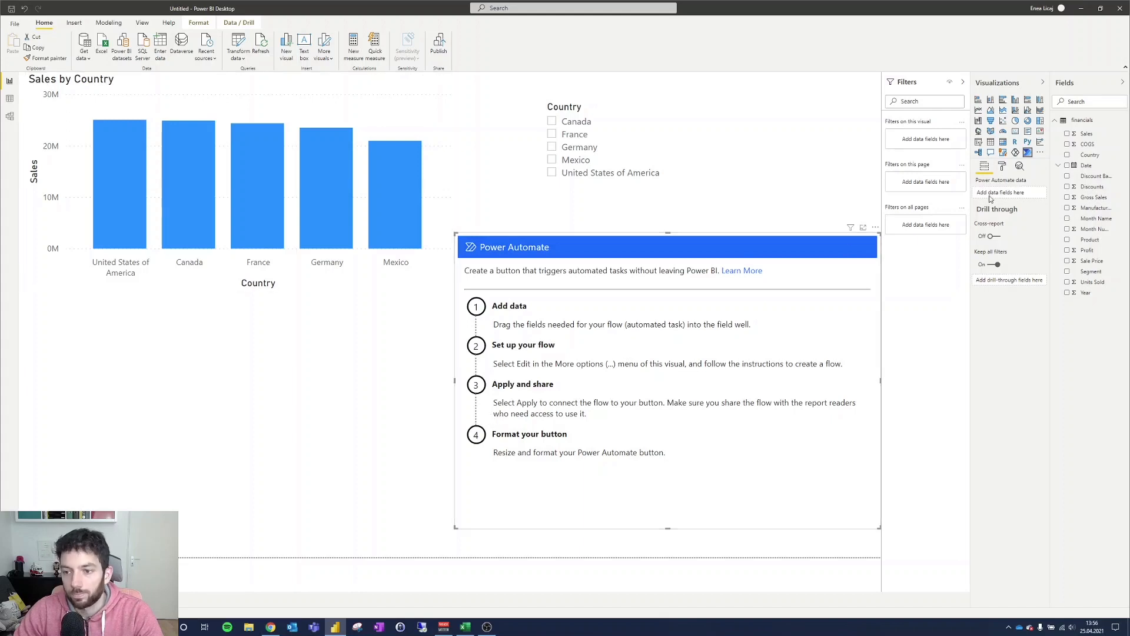
Add the Country and Sales fields to the Power Automate visual and open it for editing
{"action": "left_click", "coordinate": [1067, 154]}
{"action": "left_click", "coordinate": [1067, 134]}
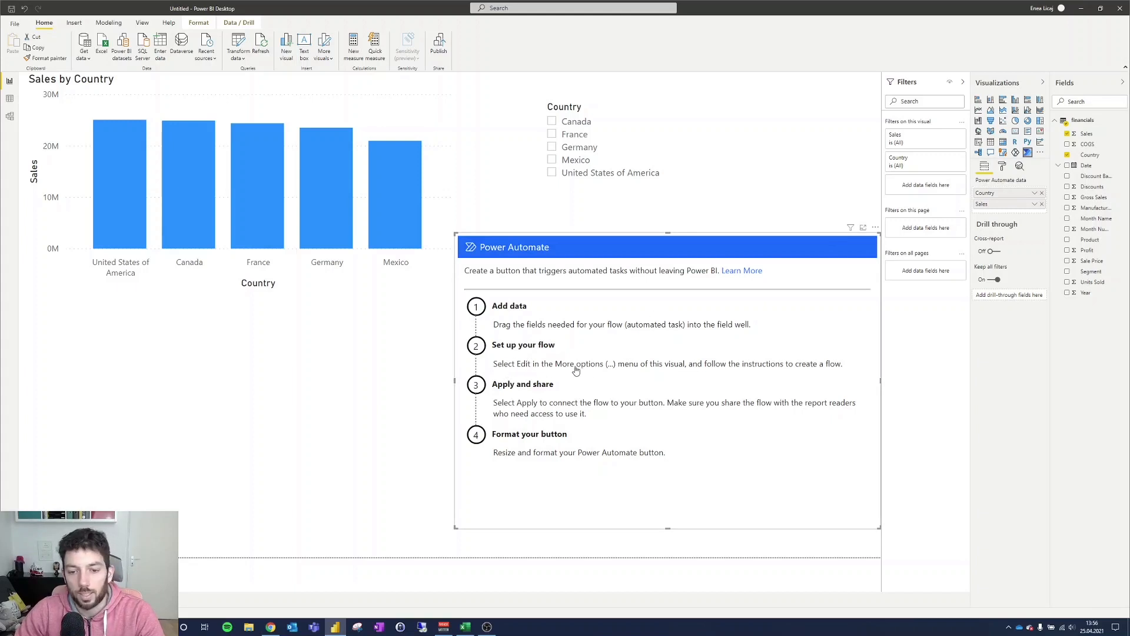
{"action": "left_click", "coordinate": [874, 228]}
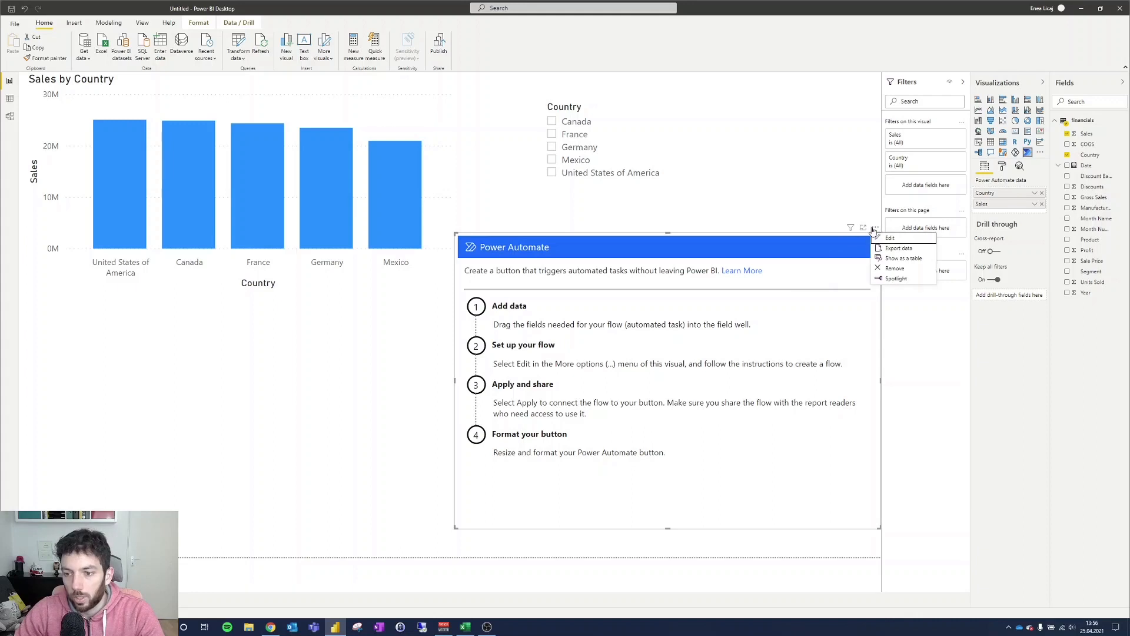
{"action": "left_click", "coordinate": [891, 237]}
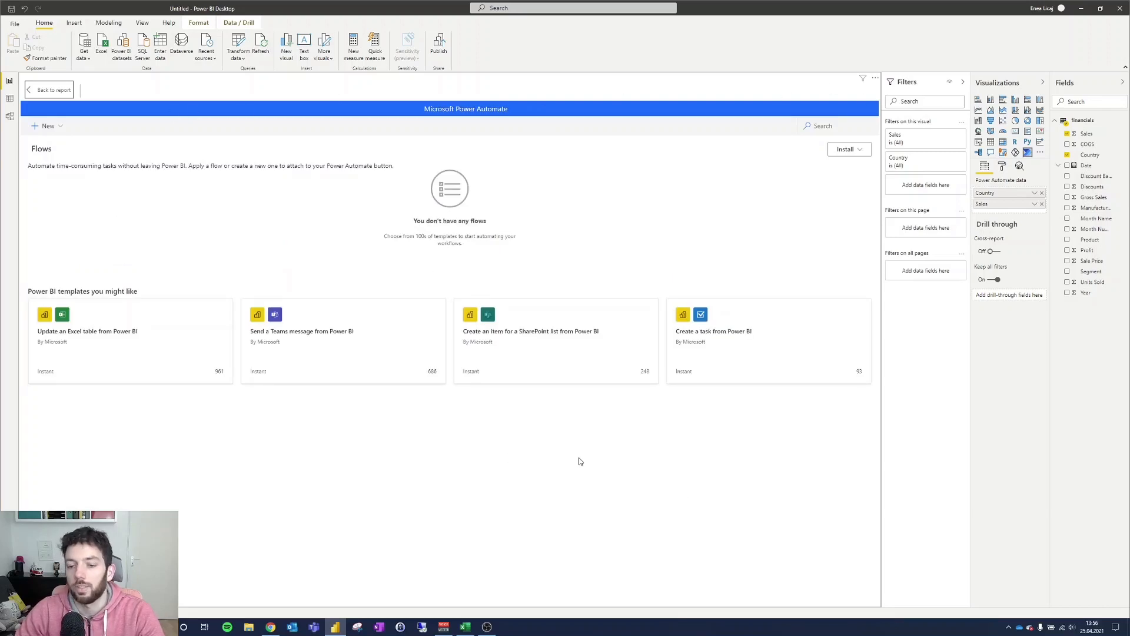
{"action": "left_click", "coordinate": [59, 134]}
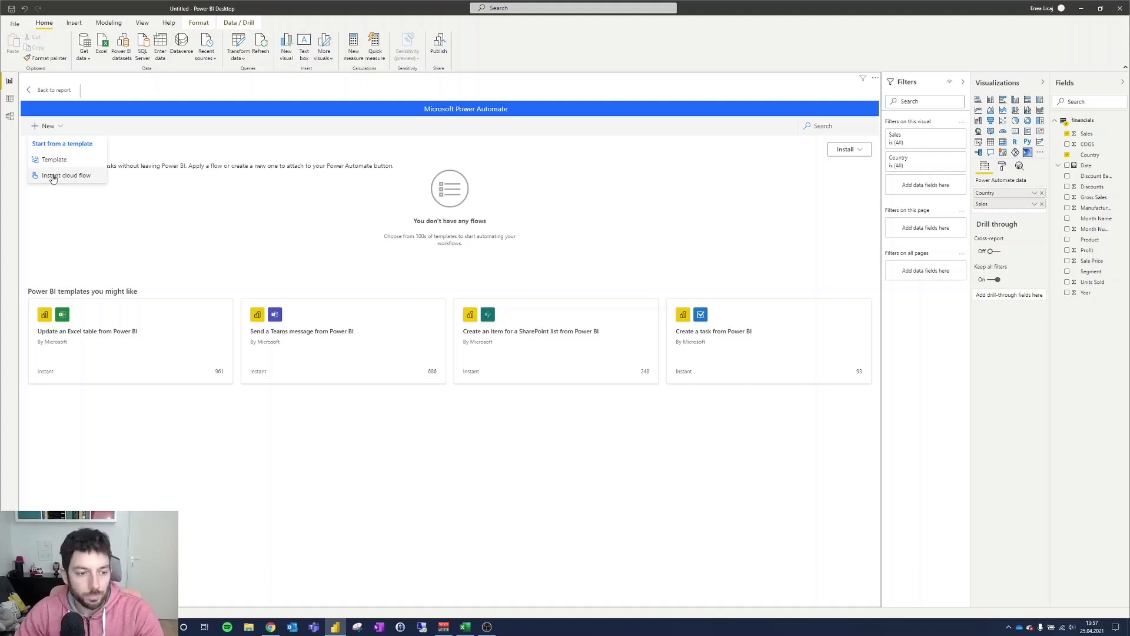
{"action": "left_click", "coordinate": [69, 260]}
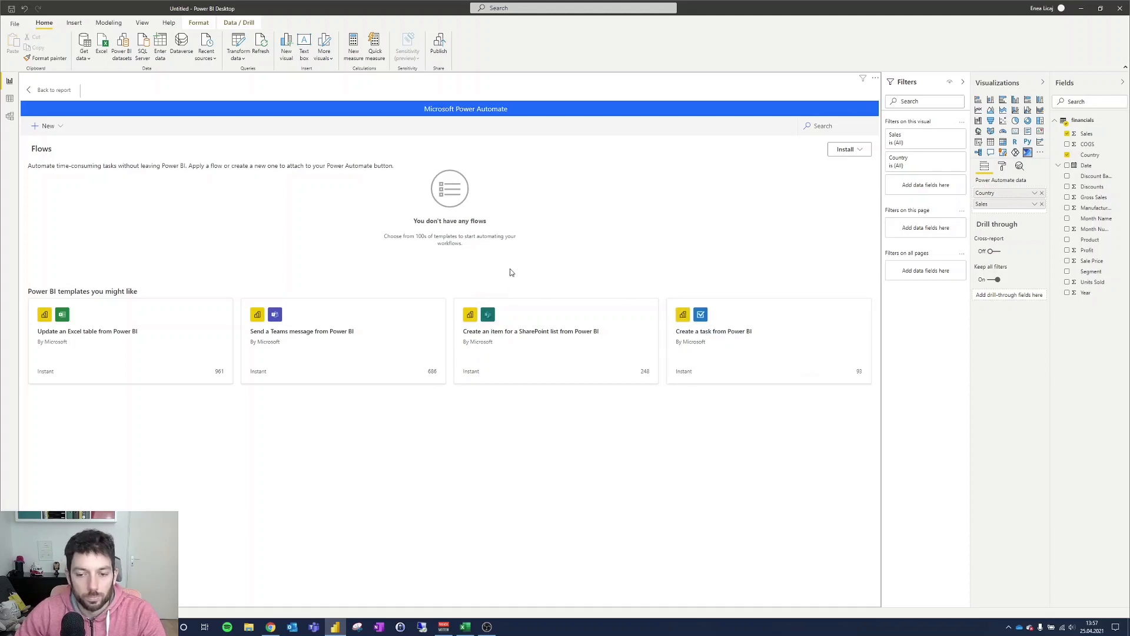
Create a flow from the "Create an item for a SharePoint list from Power BI" template, targeting the YouTube site's From Power BI list
{"action": "left_click", "coordinate": [534, 319]}
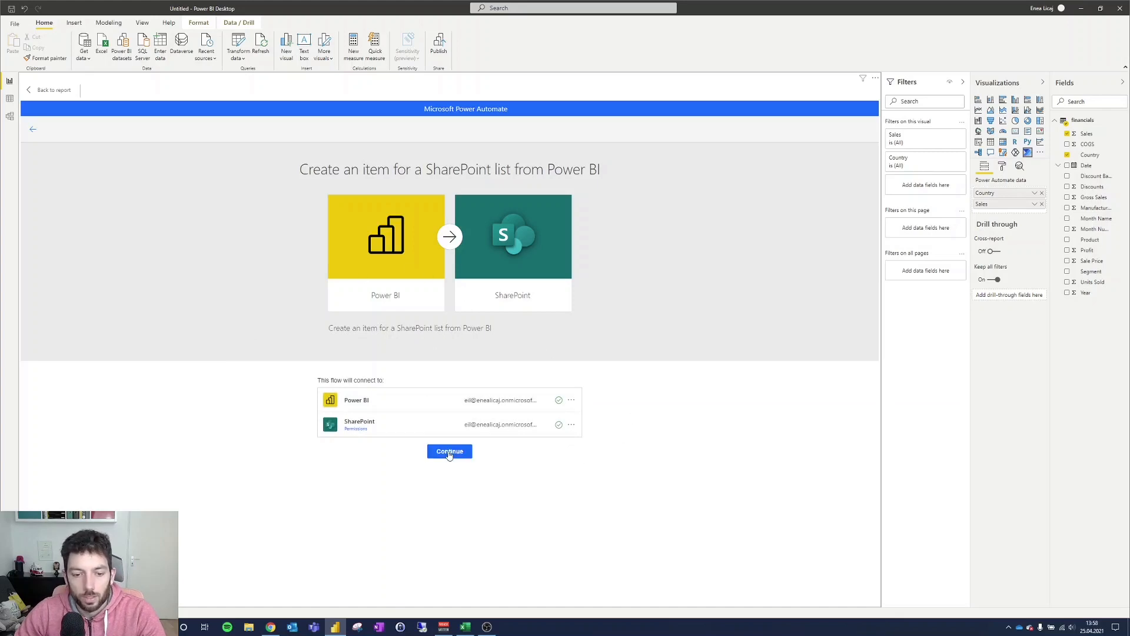
{"action": "left_click", "coordinate": [450, 451]}
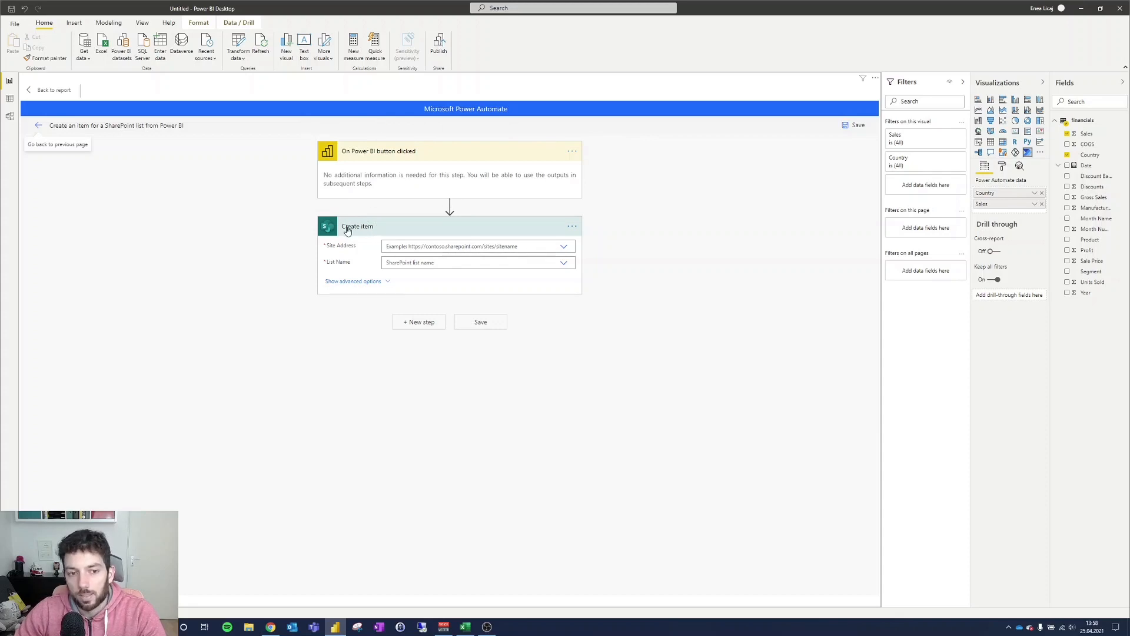
{"action": "left_click", "coordinate": [562, 248]}
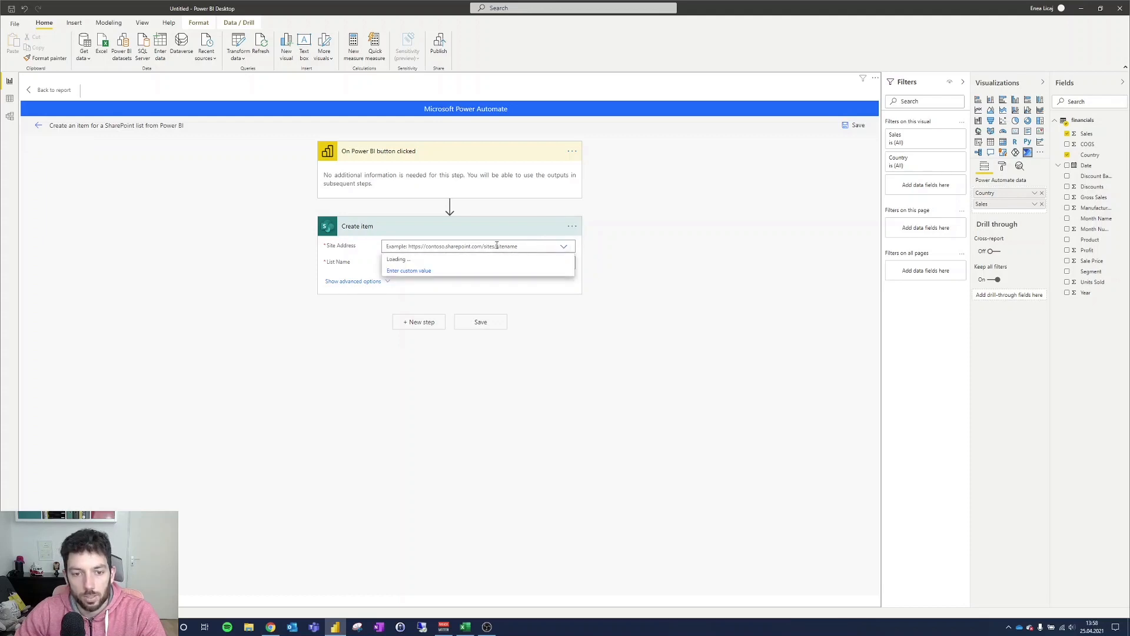
{"action": "left_click", "coordinate": [409, 274]}
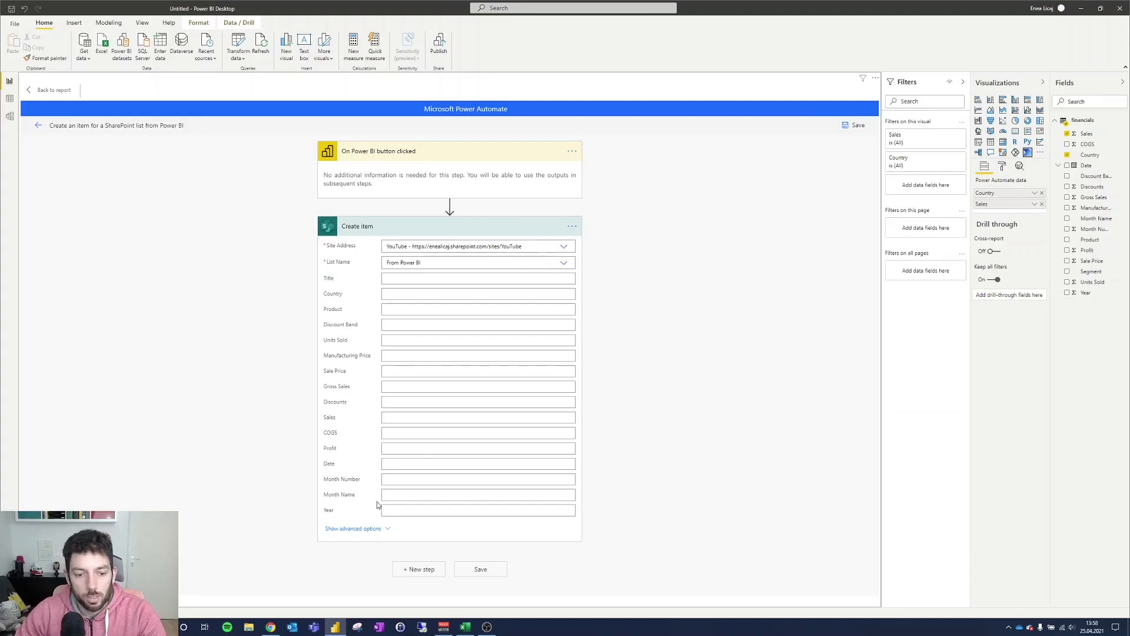
Map the item's Country and Sales fields to Power BI data Country and Power BI data Sales, and save the flow
{"action": "left_click", "coordinate": [394, 293]}
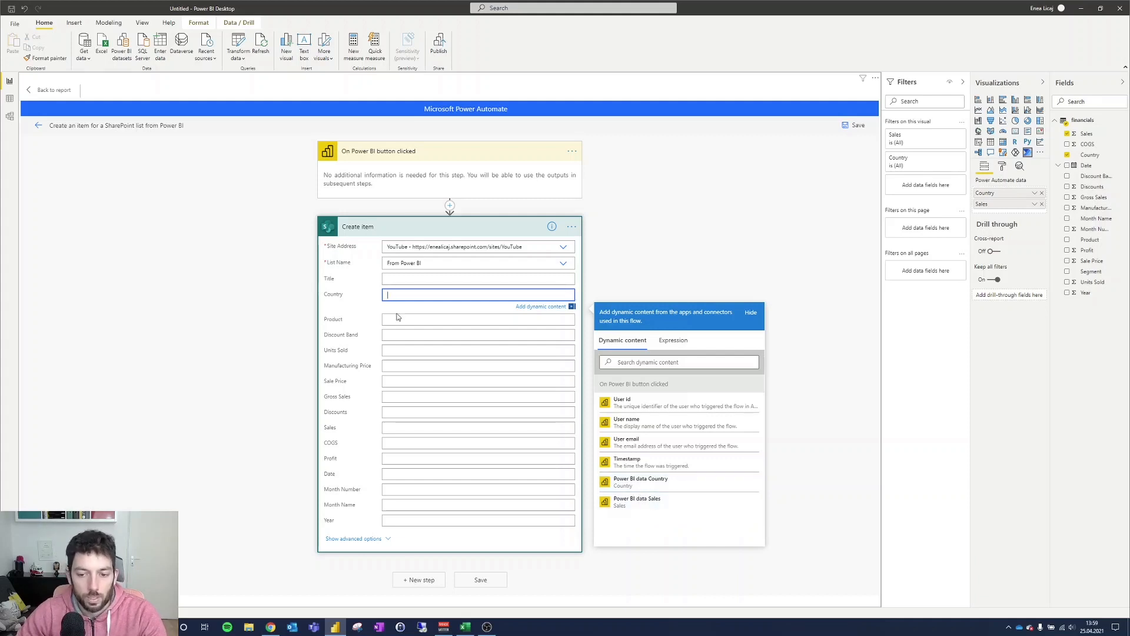
{"action": "left_click", "coordinate": [648, 482]}
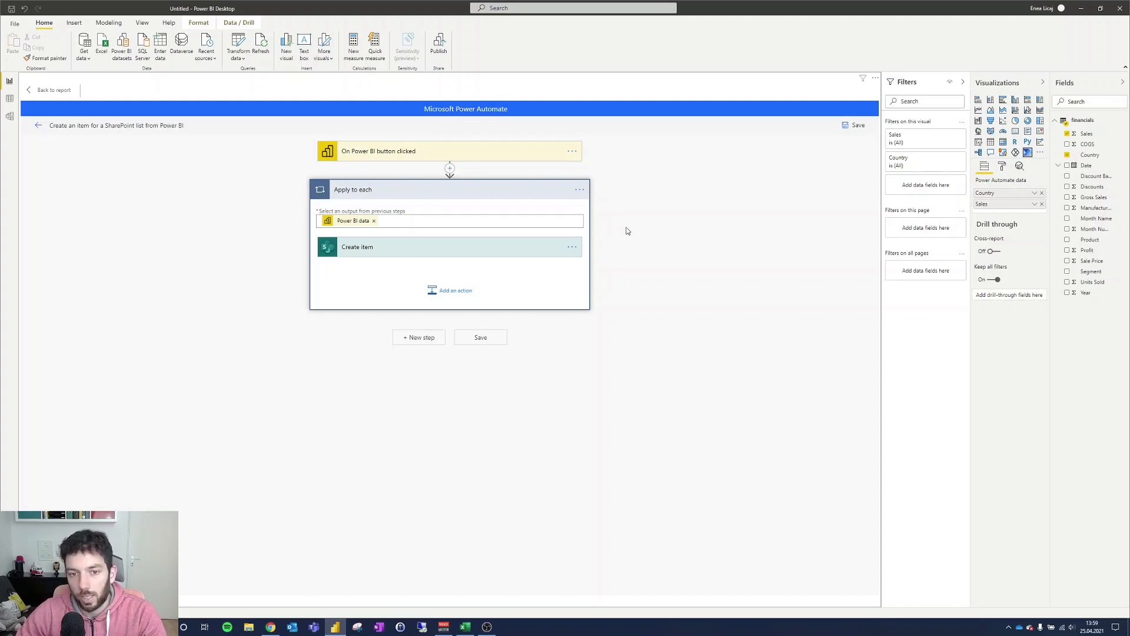
{"action": "left_click", "coordinate": [381, 251]}
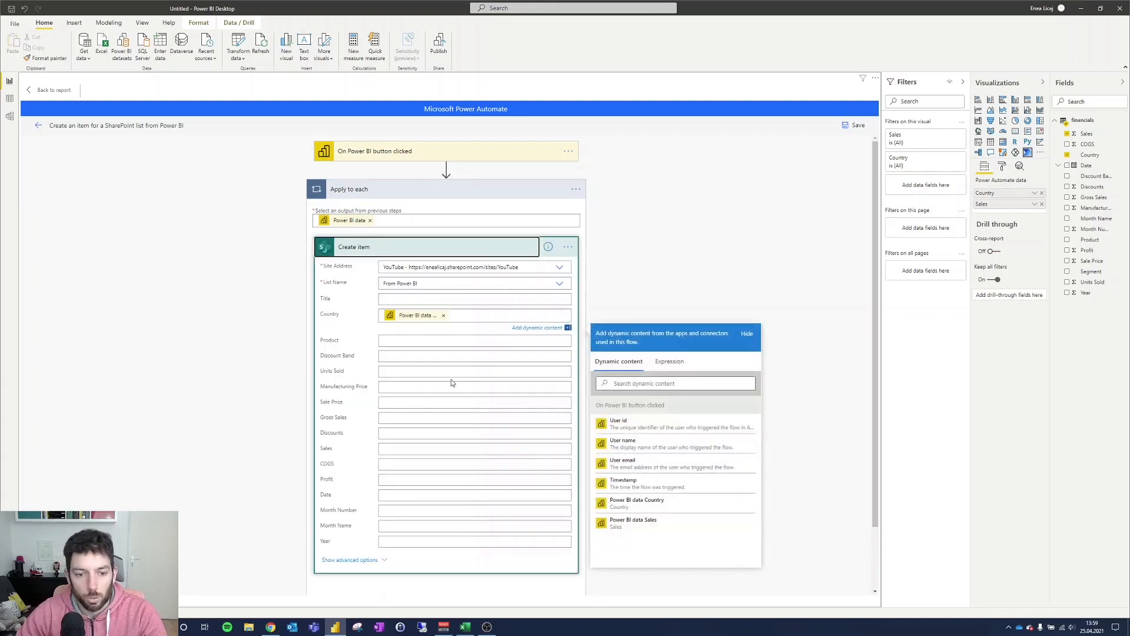
{"action": "left_click", "coordinate": [385, 448]}
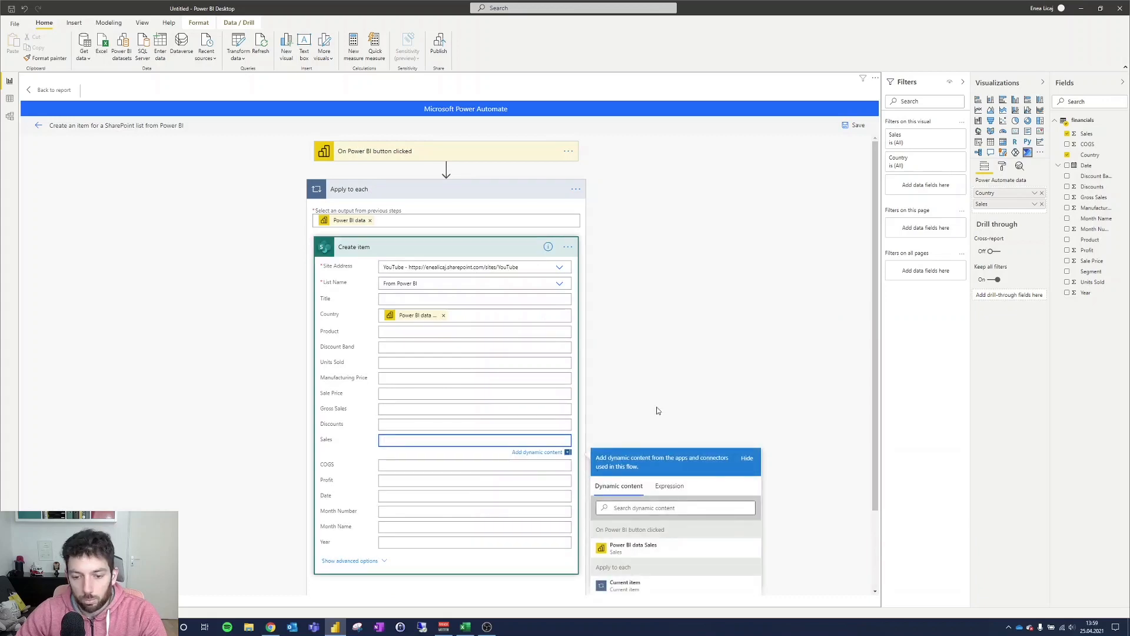
{"action": "scroll", "coordinate": [656, 409], "scroll_direction": "down", "scroll_amount": 2}
{"action": "left_click", "coordinate": [669, 449]}
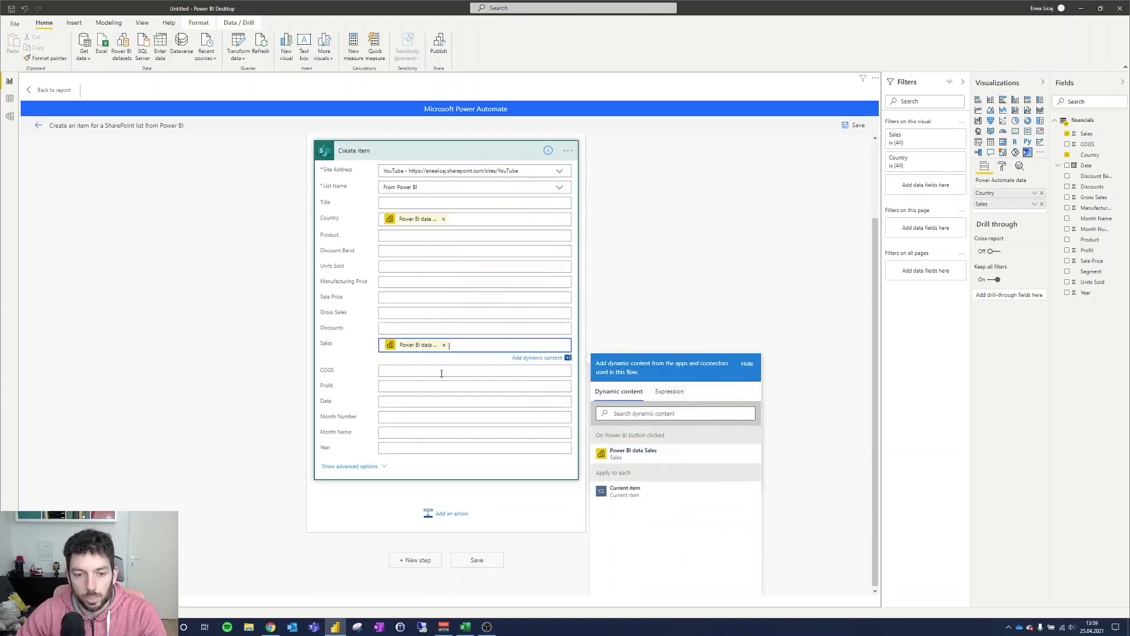
{"action": "scroll", "coordinate": [441, 373], "scroll_direction": "up", "scroll_amount": 2}
{"action": "scroll", "coordinate": [440, 369], "scroll_direction": "down", "scroll_amount": 2}
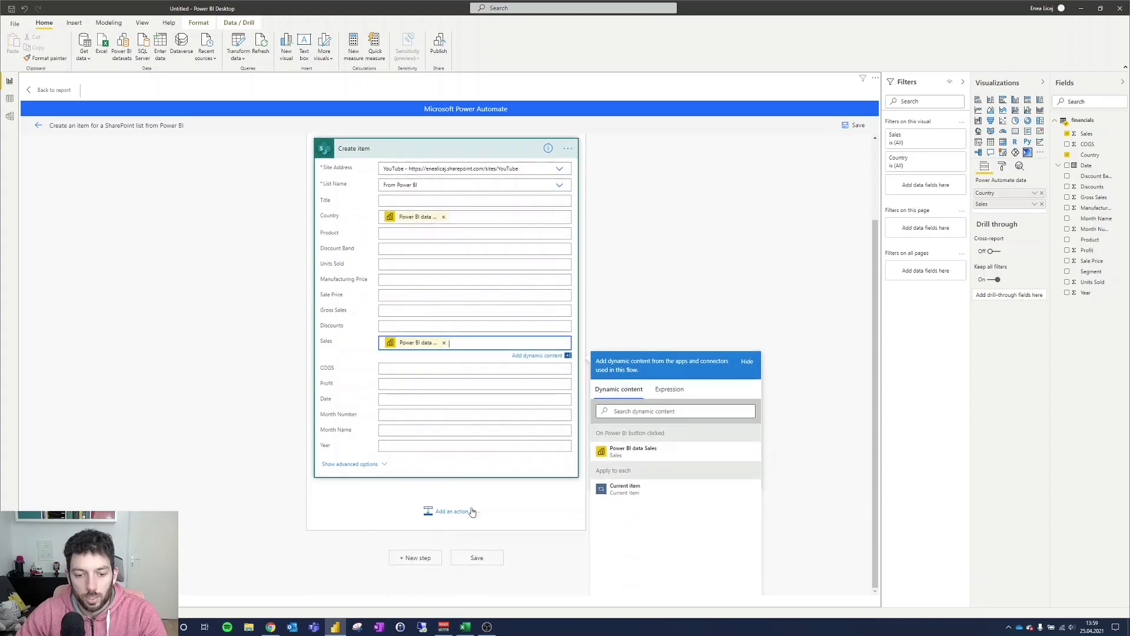
{"action": "scroll", "coordinate": [483, 300], "scroll_direction": "up", "scroll_amount": 1}
{"action": "scroll", "coordinate": [487, 479], "scroll_direction": "down", "scroll_amount": 1}
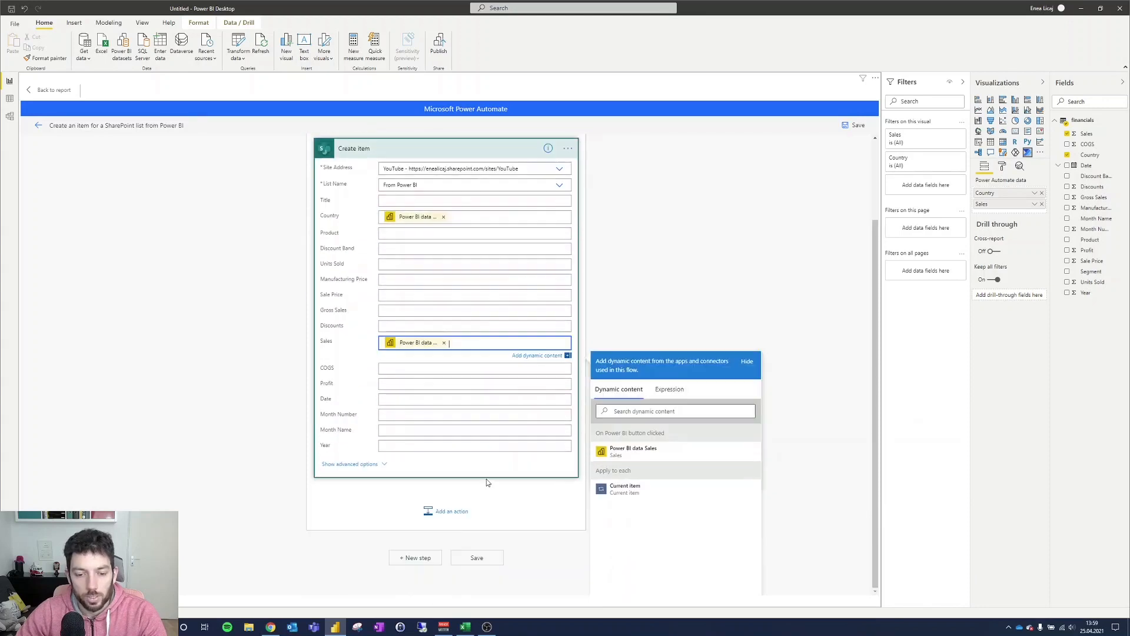
{"action": "left_click", "coordinate": [479, 557]}
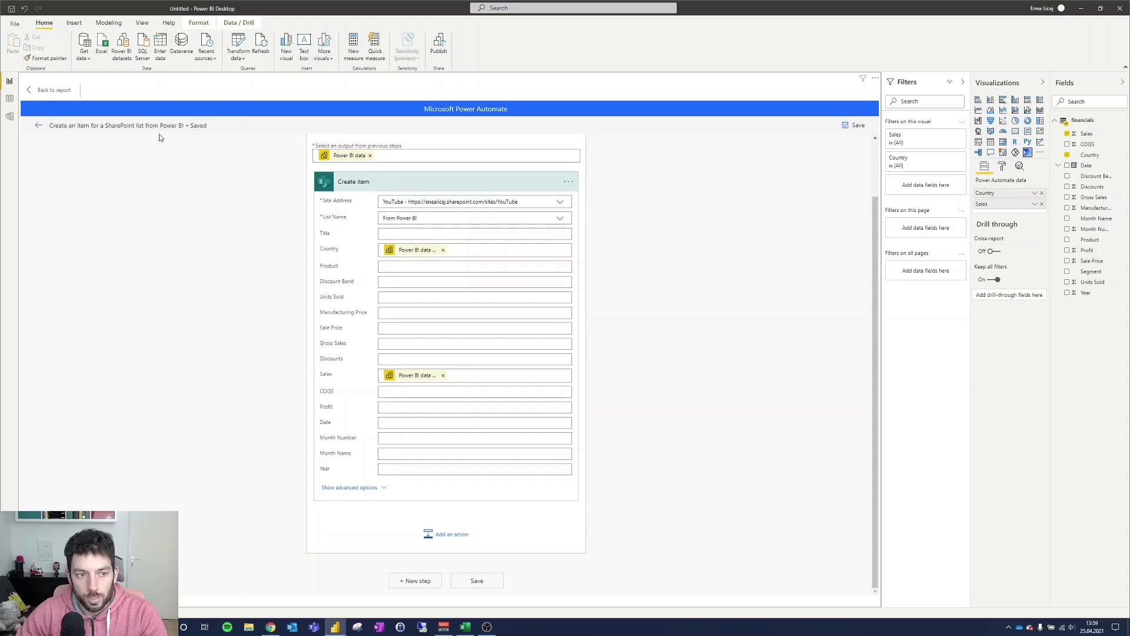
Apply the saved flow to the Power Automate button and return to the report
{"action": "left_click", "coordinate": [38, 126]}
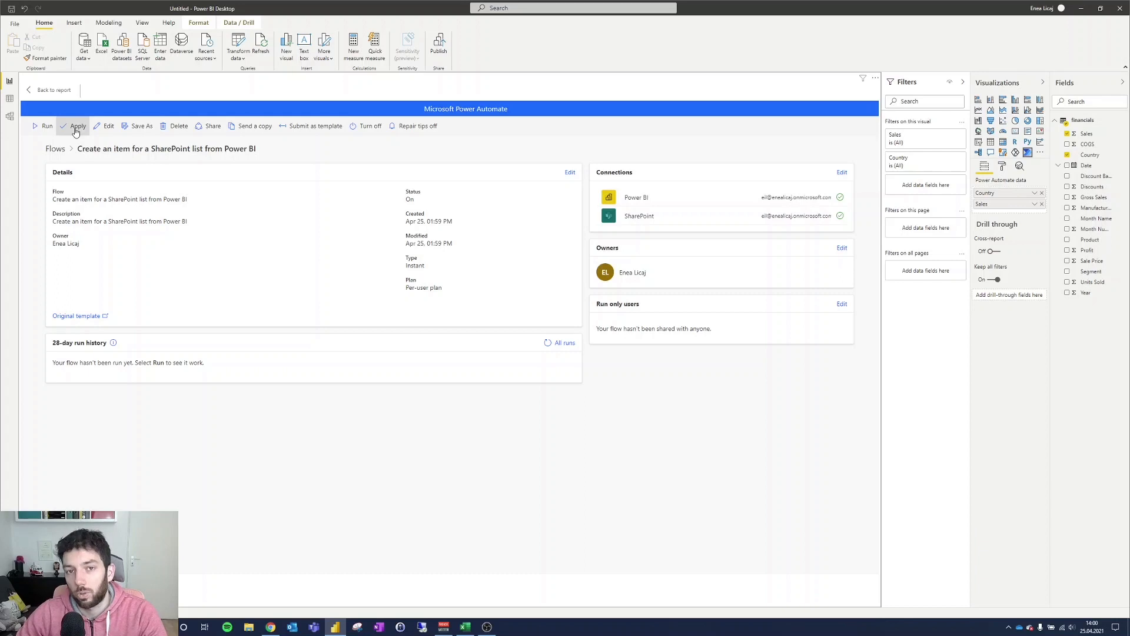
{"action": "left_click", "coordinate": [75, 131]}
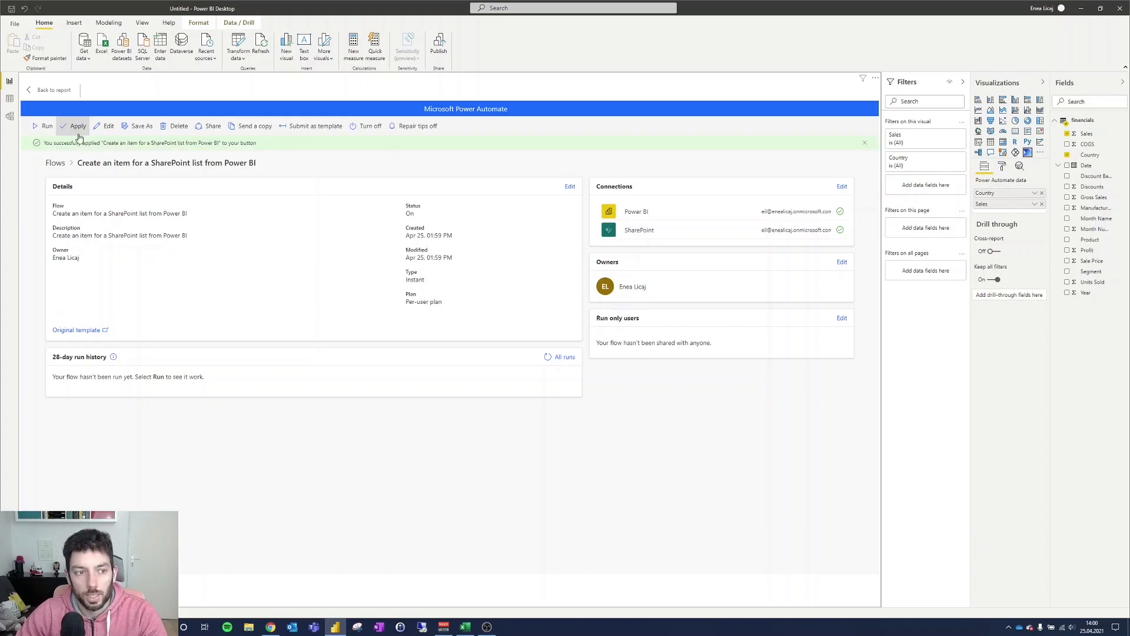
{"action": "triple_click", "coordinate": [50, 142]}
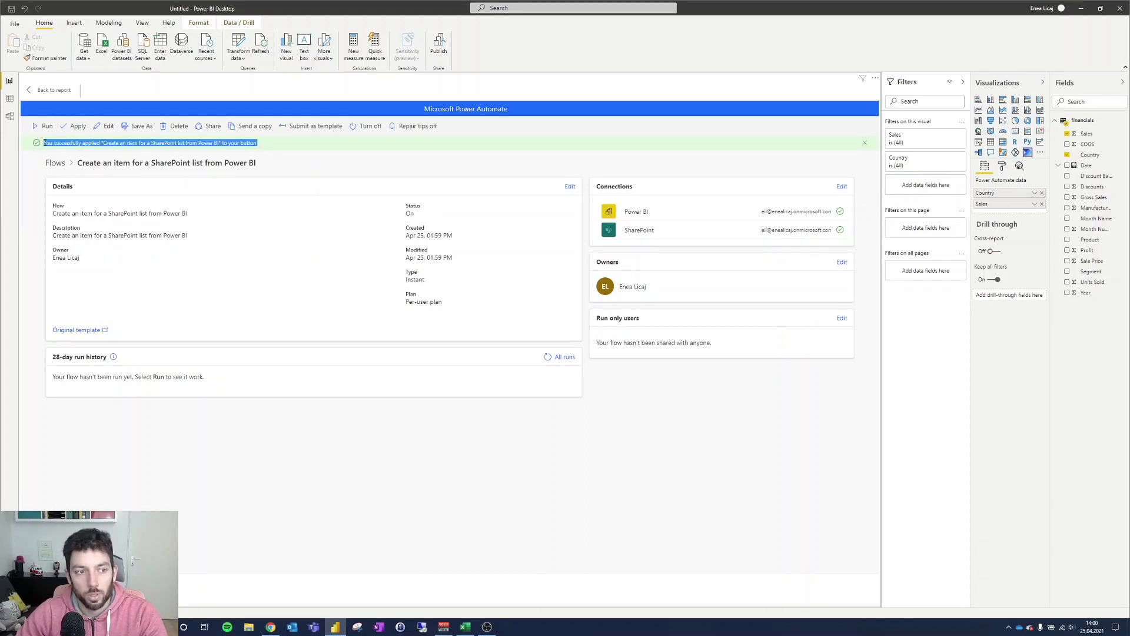
{"action": "left_click", "coordinate": [44, 142]}
{"action": "triple_click", "coordinate": [44, 143]}
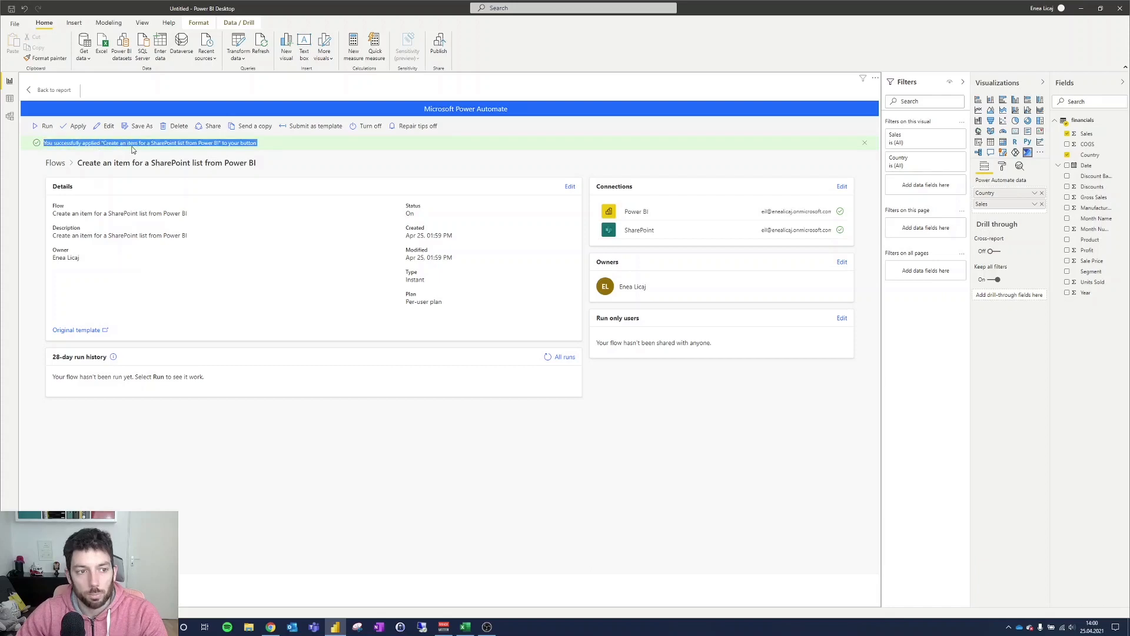
{"action": "left_click", "coordinate": [277, 166]}
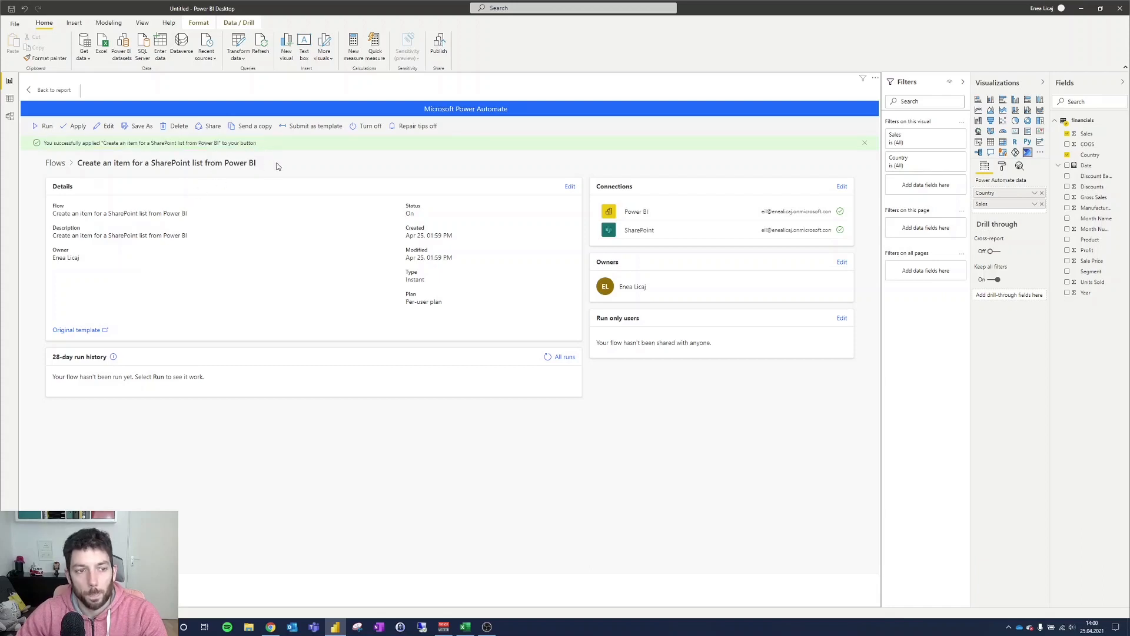
{"action": "left_click", "coordinate": [49, 89]}
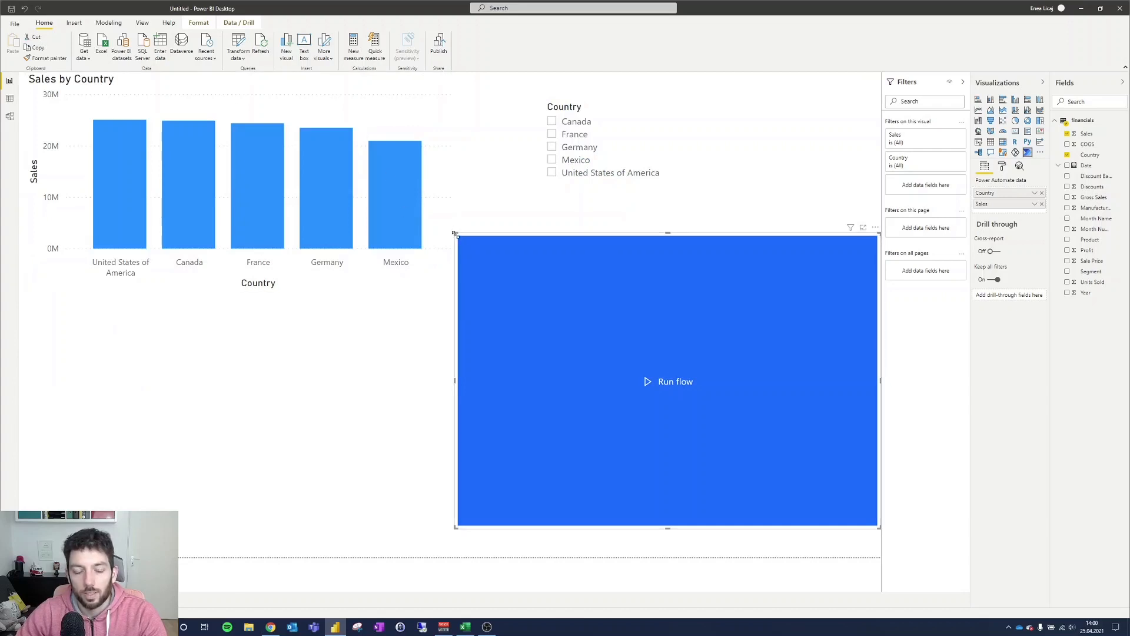
Shrink the Run flow button to a small rectangle and place it just below the Country slicer
{"action": "left_click_drag", "start_coordinate": [455, 234], "coordinate": [637, 257]}
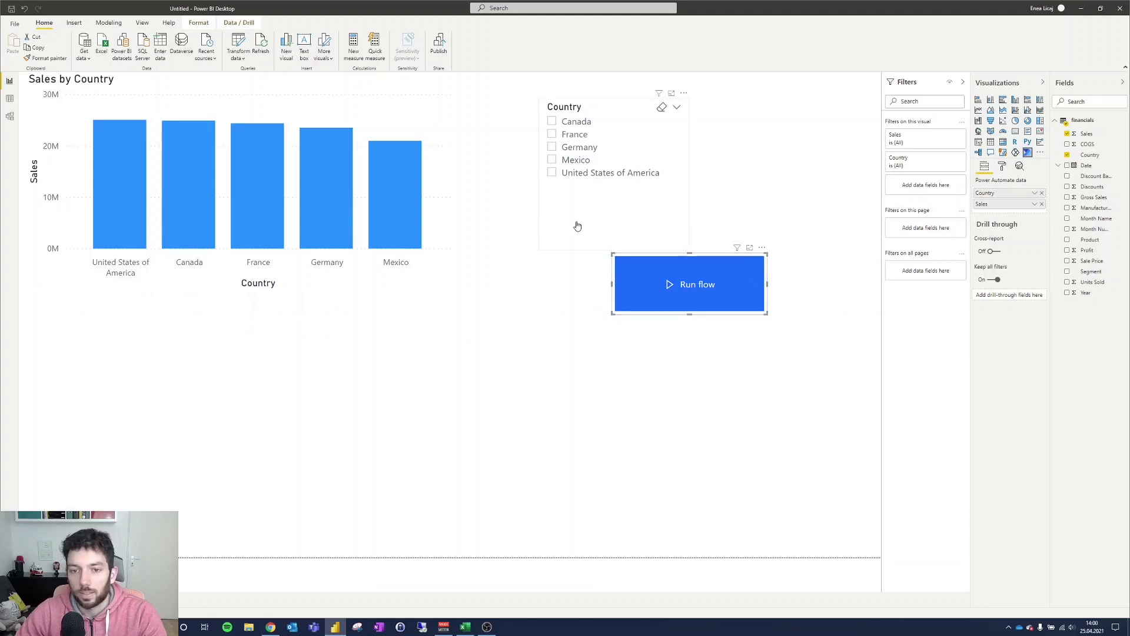
{"action": "left_click_drag", "start_coordinate": [709, 255], "coordinate": [701, 276]}
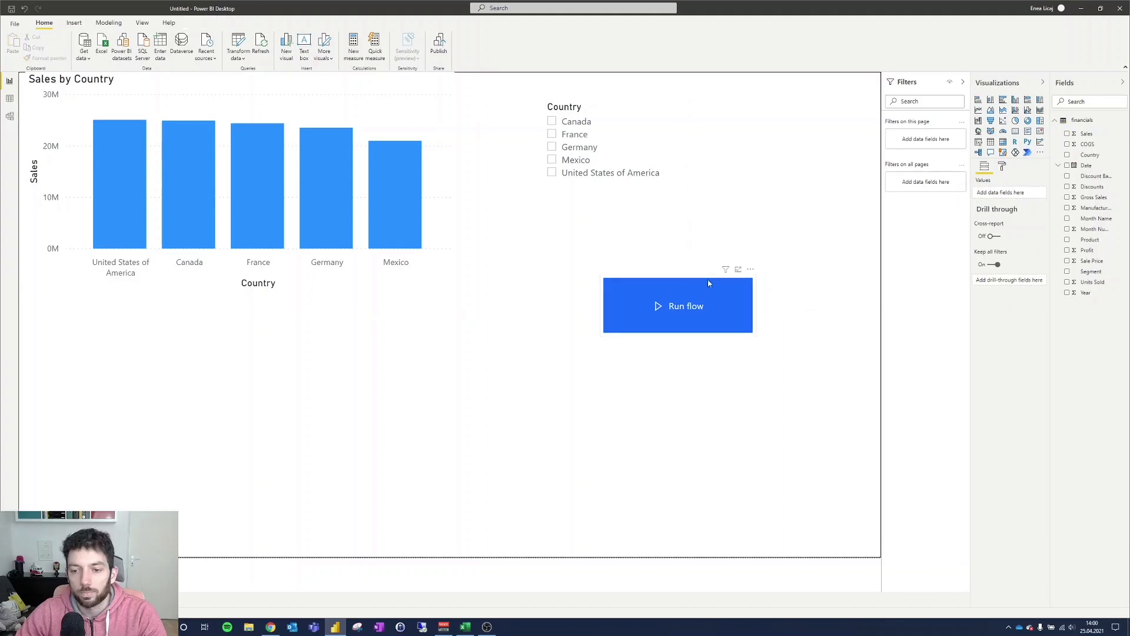
{"action": "left_click", "coordinate": [713, 280]}
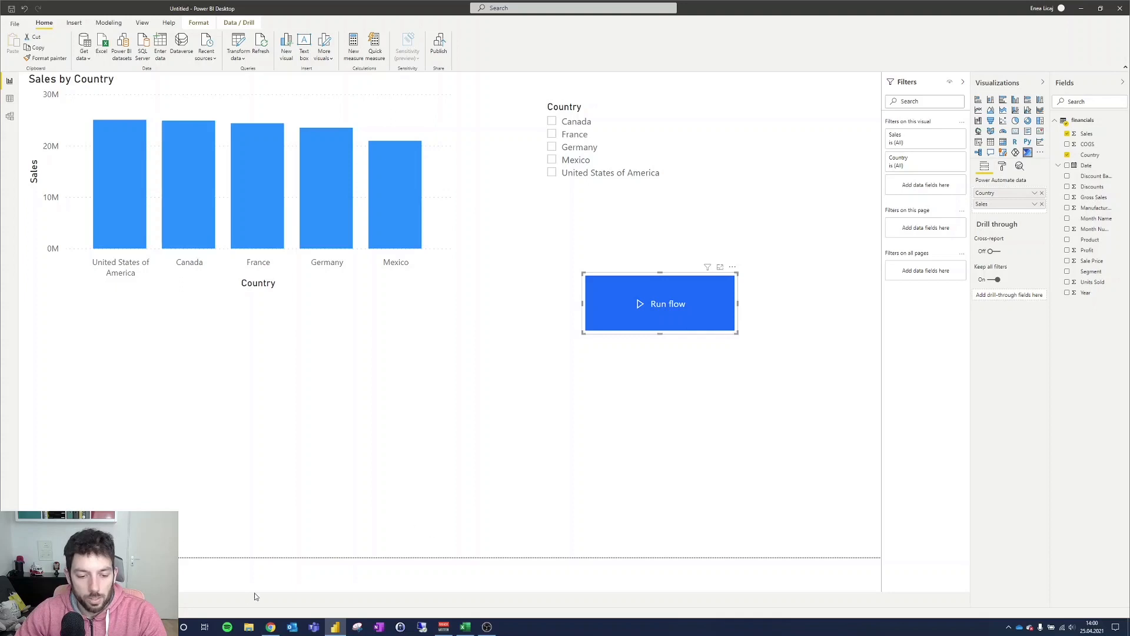
Switch to Power Automate in the browser, refresh the flows list and open the new flow's details
{"action": "left_click", "coordinate": [270, 628]}
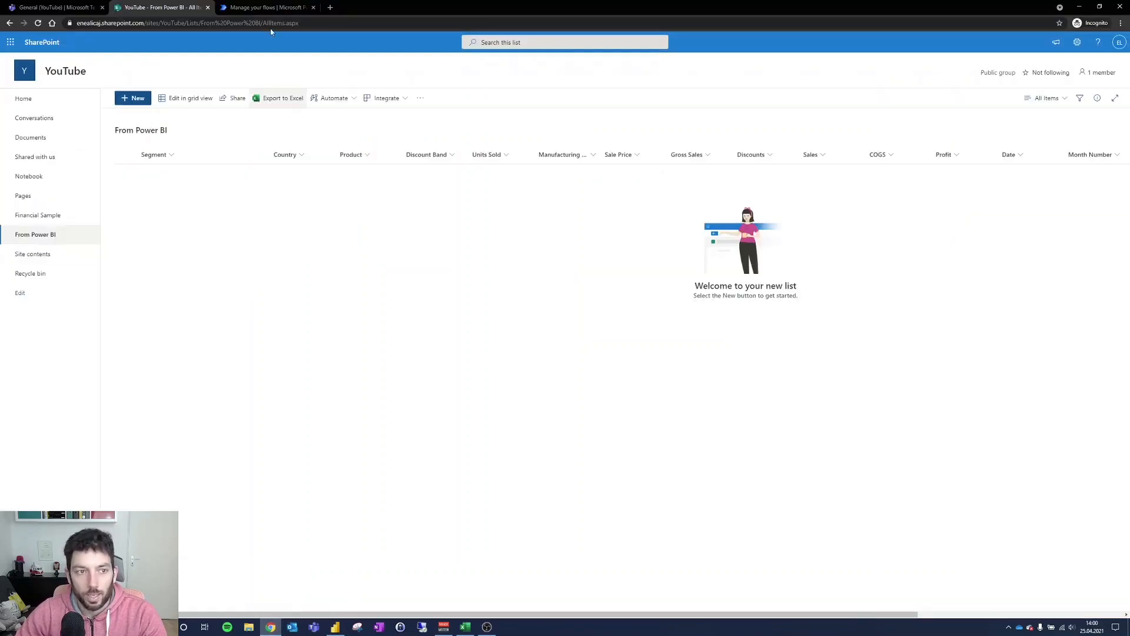
{"action": "left_click", "coordinate": [268, 8]}
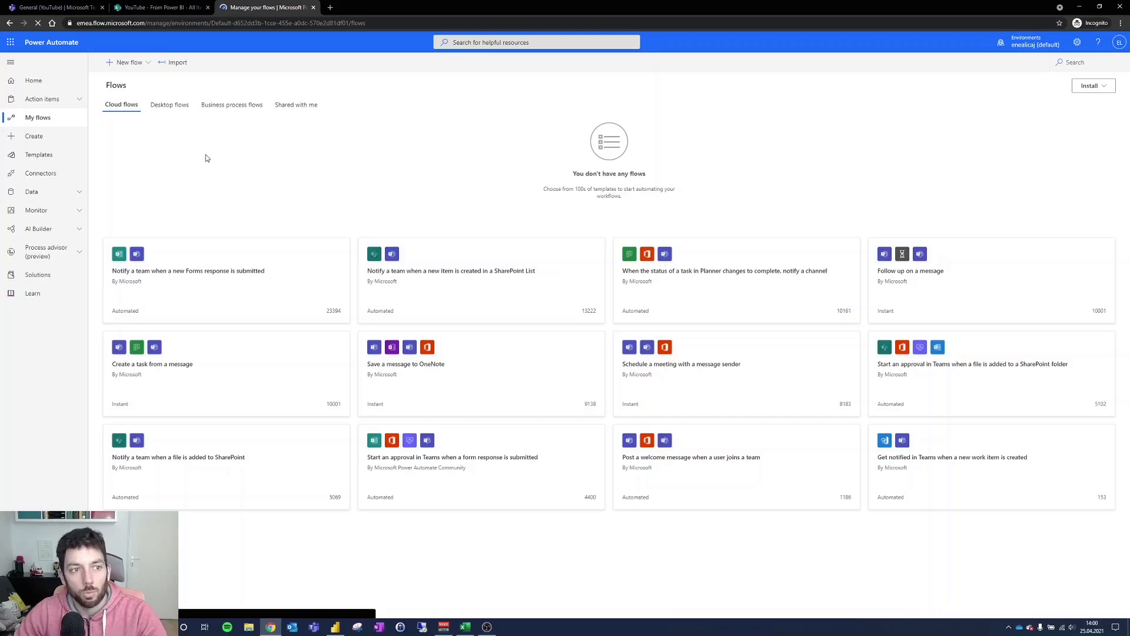
{"action": "key", "text": "F5"}
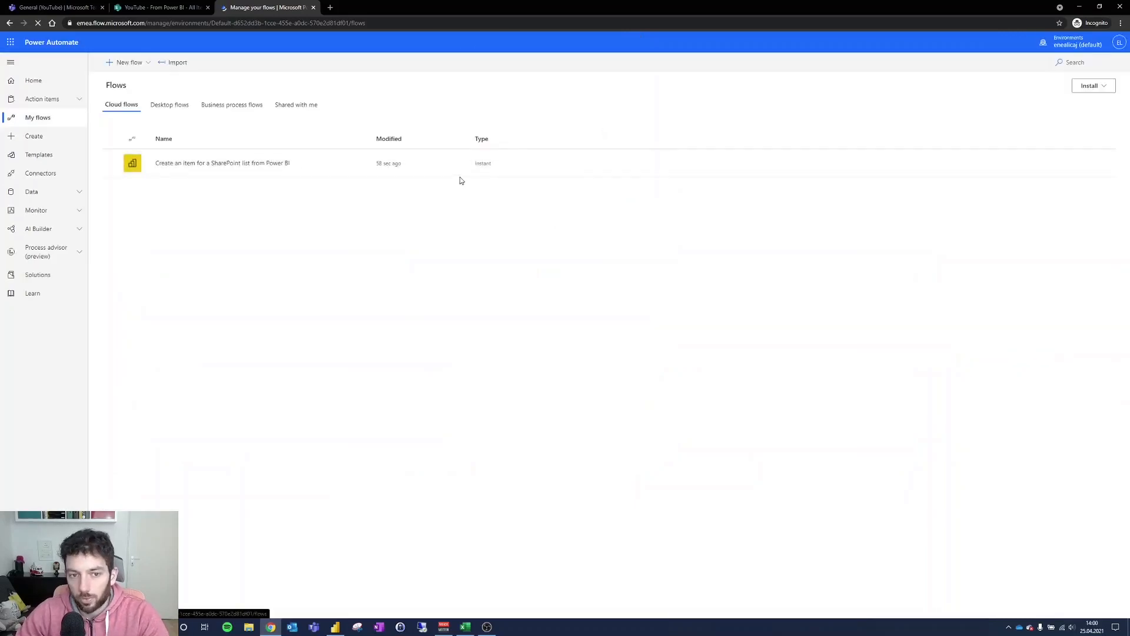
{"action": "left_click", "coordinate": [200, 163]}
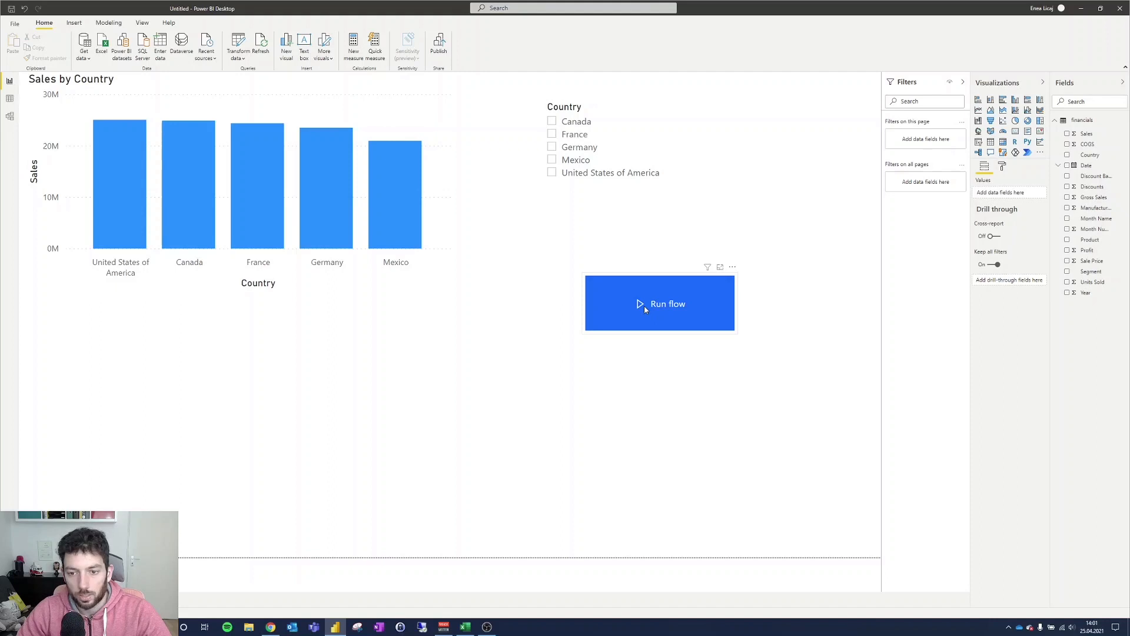
Trigger the flow from the report's Run flow button and refresh its run history in Power Automate
{"action": "left_click", "coordinate": [678, 304]}
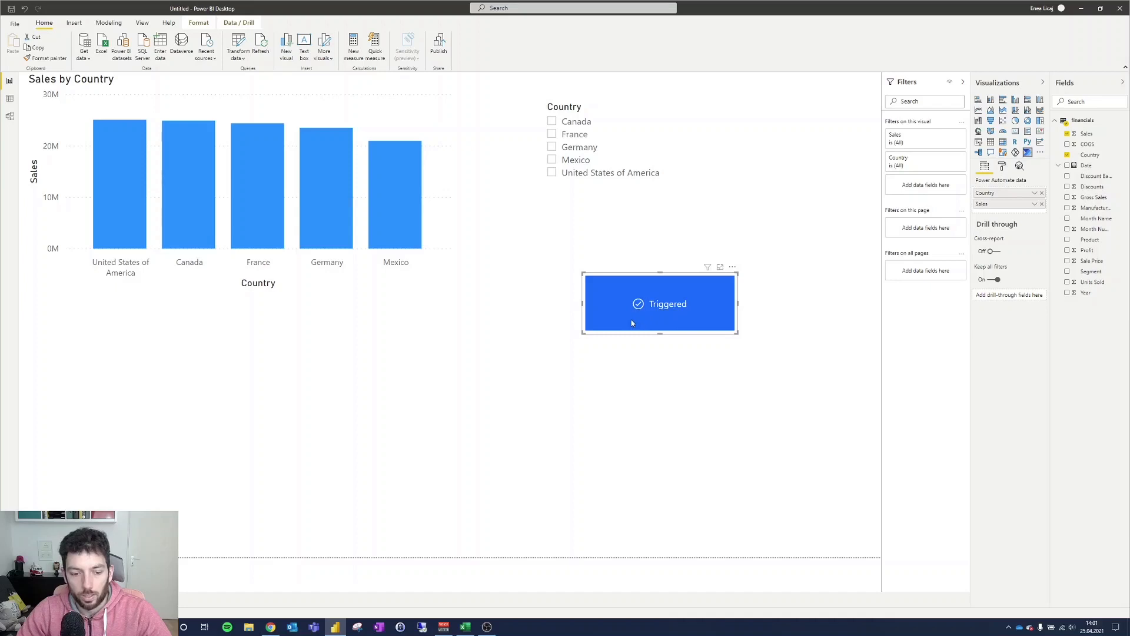
{"action": "left_click", "coordinate": [270, 626]}
{"action": "left_click", "coordinate": [737, 279]}
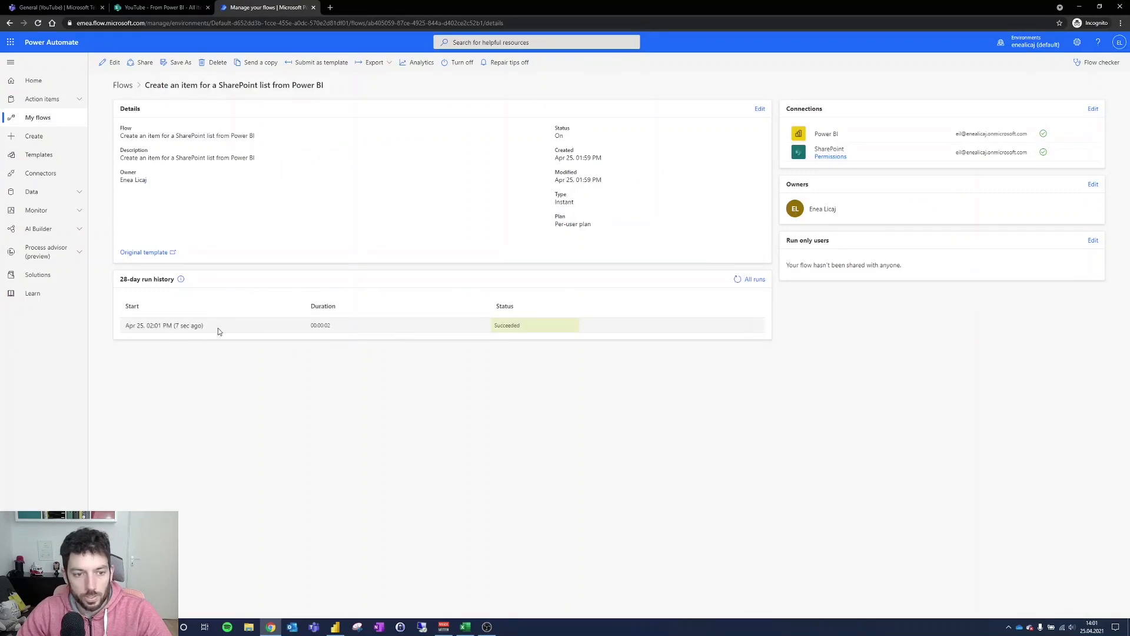
Compare the Country and Sales entries in the From Power BI SharePoint list with the report's column chart and button fields
{"action": "left_click", "coordinate": [159, 7]}
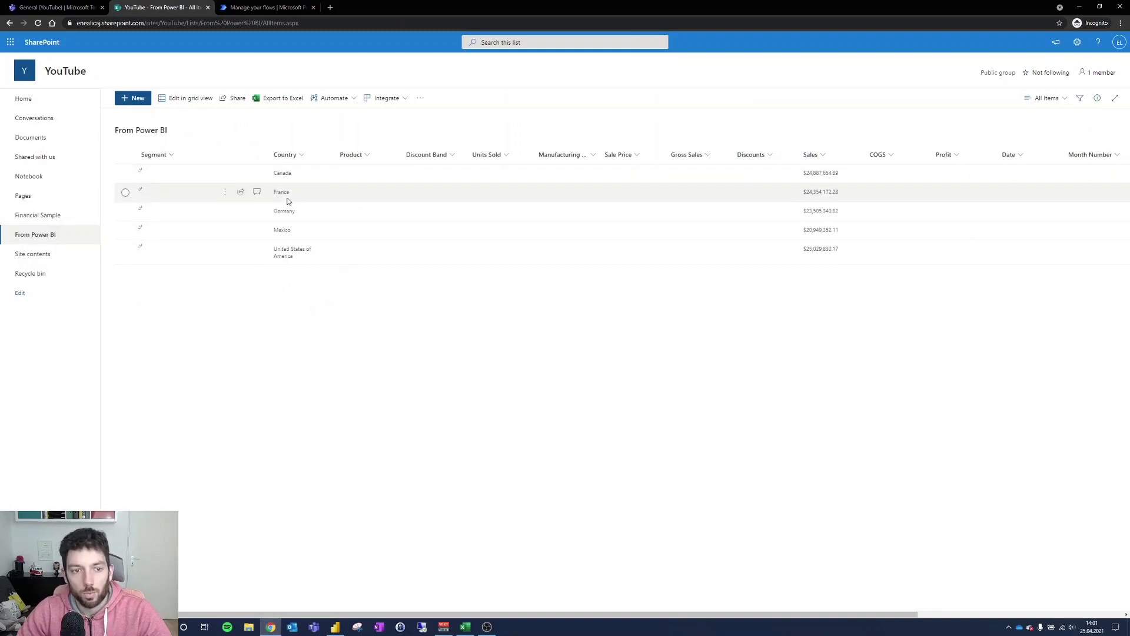
{"action": "key", "text": "alt+Tab"}
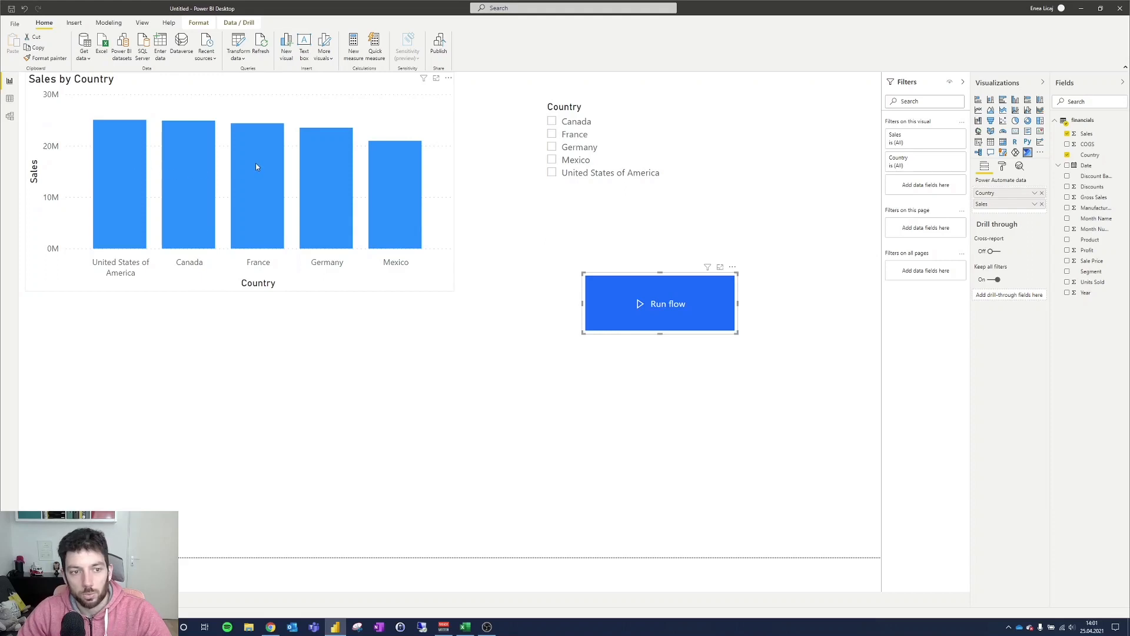
{"action": "mouse_move", "coordinate": [397, 188]}
{"action": "key", "text": "alt+Tab"}
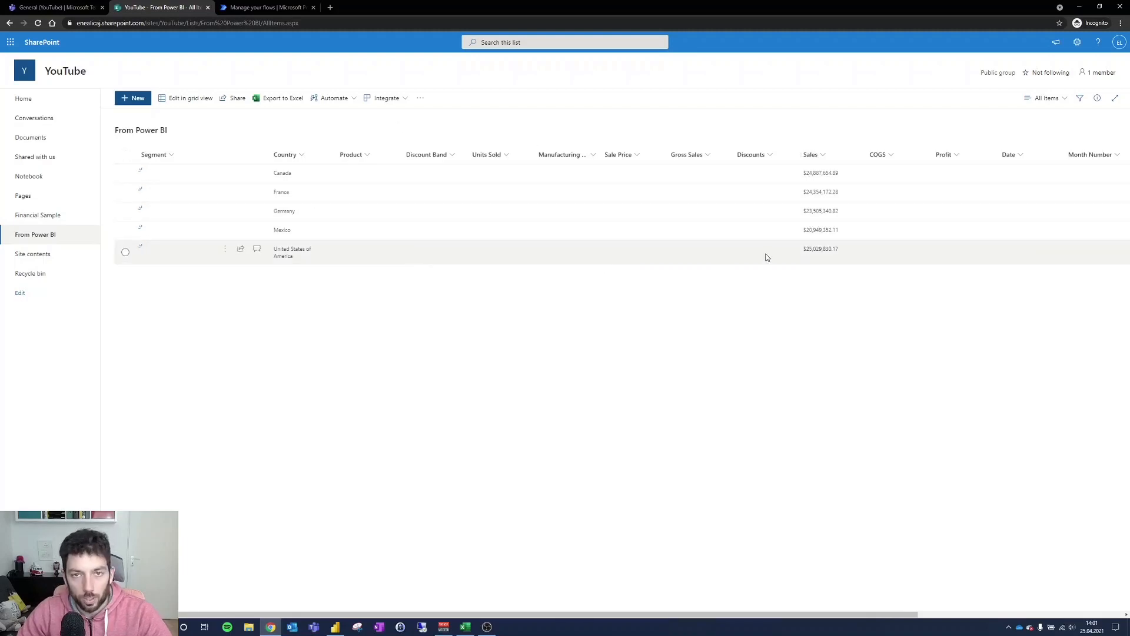
{"action": "key", "text": "alt+Tab"}
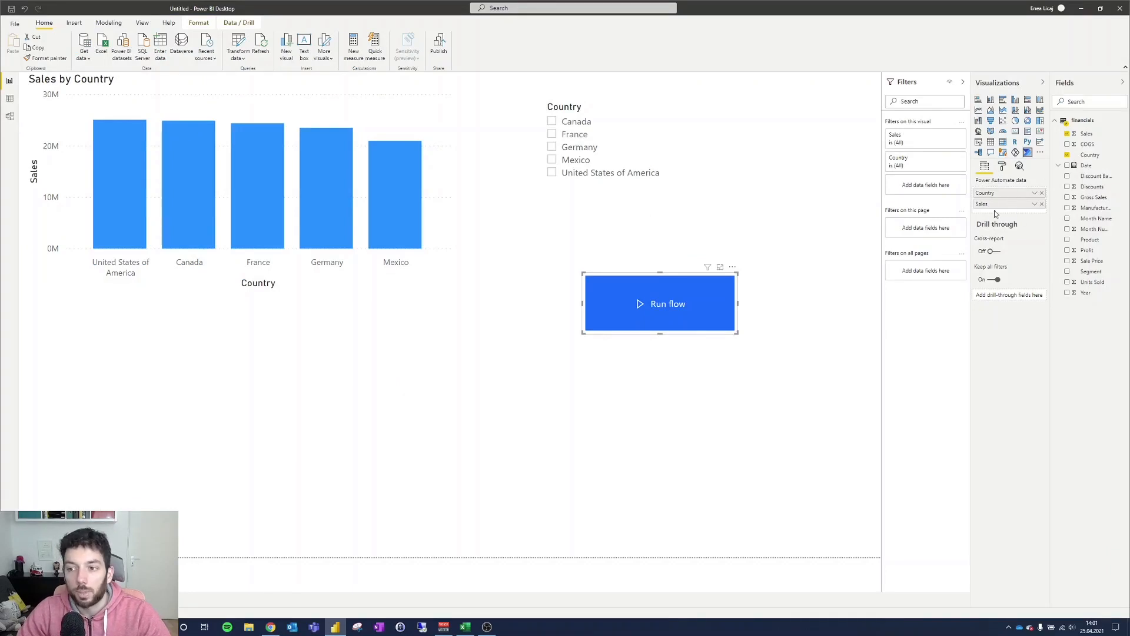
Delete all items from the From Power BI SharePoint list and switch back to Power BI Desktop
{"action": "key", "text": "alt+Tab"}
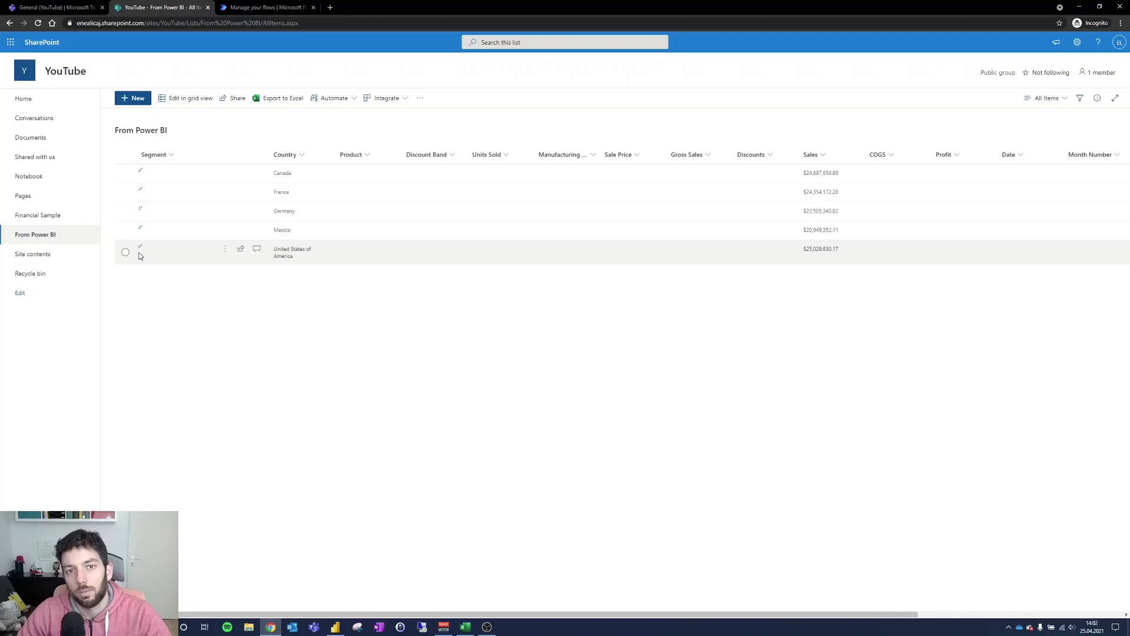
{"action": "left_click", "coordinate": [126, 155]}
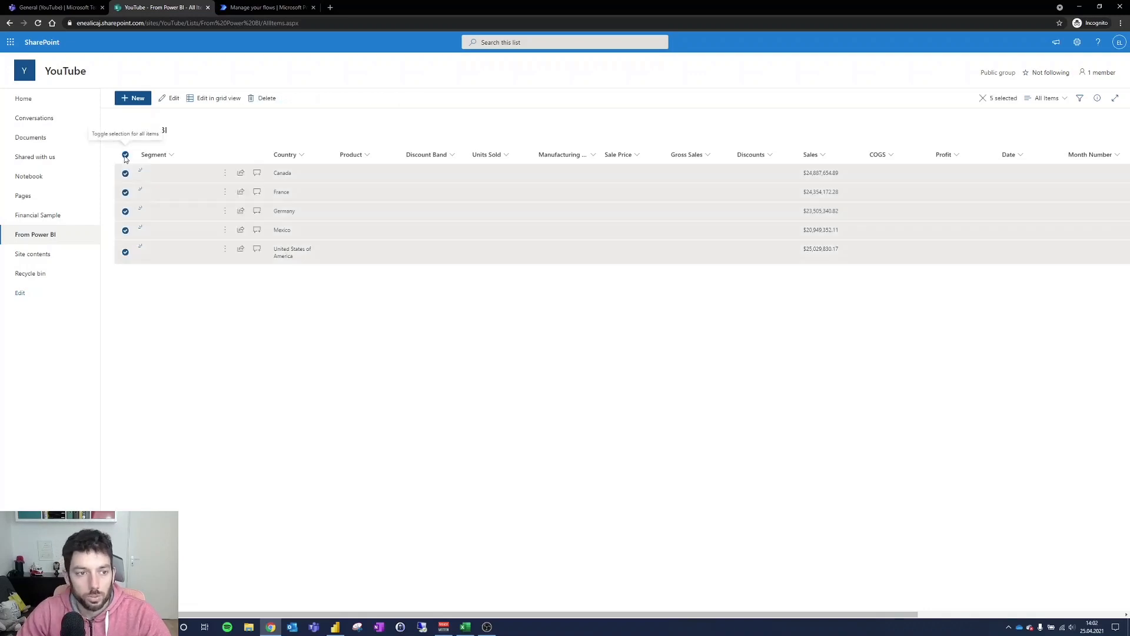
{"action": "left_click", "coordinate": [263, 99]}
{"action": "left_click", "coordinate": [568, 347]}
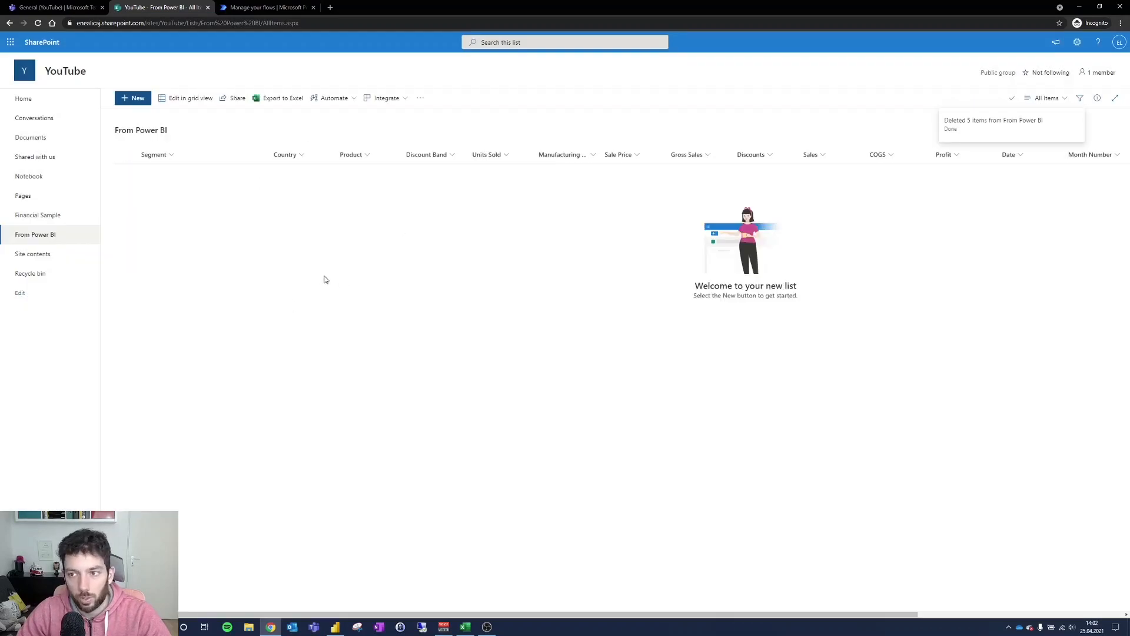
{"action": "key", "text": "alt+Tab"}
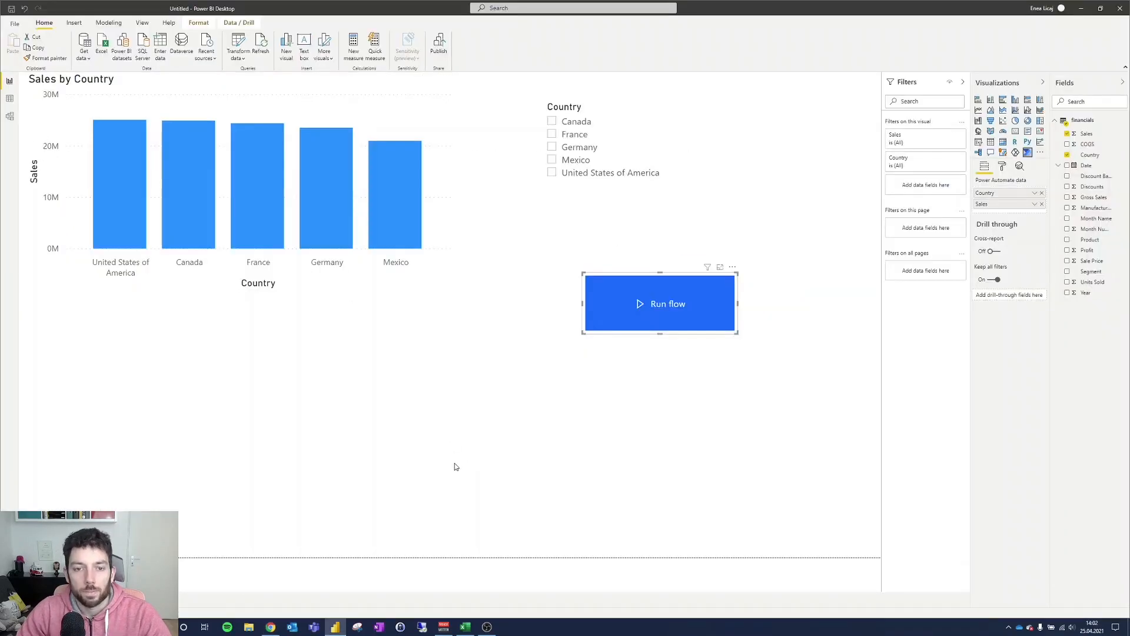
Filter the report to France with the Country slicer and trigger the flow from the report's Run flow button
{"action": "left_click", "coordinate": [553, 135]}
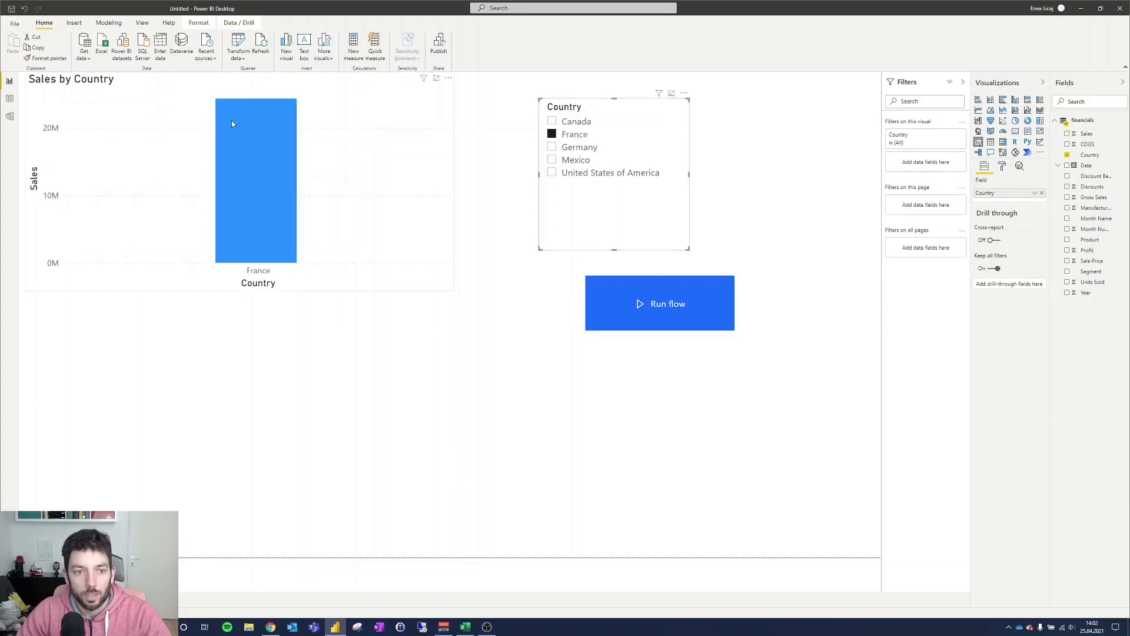
{"action": "left_click", "coordinate": [76, 262]}
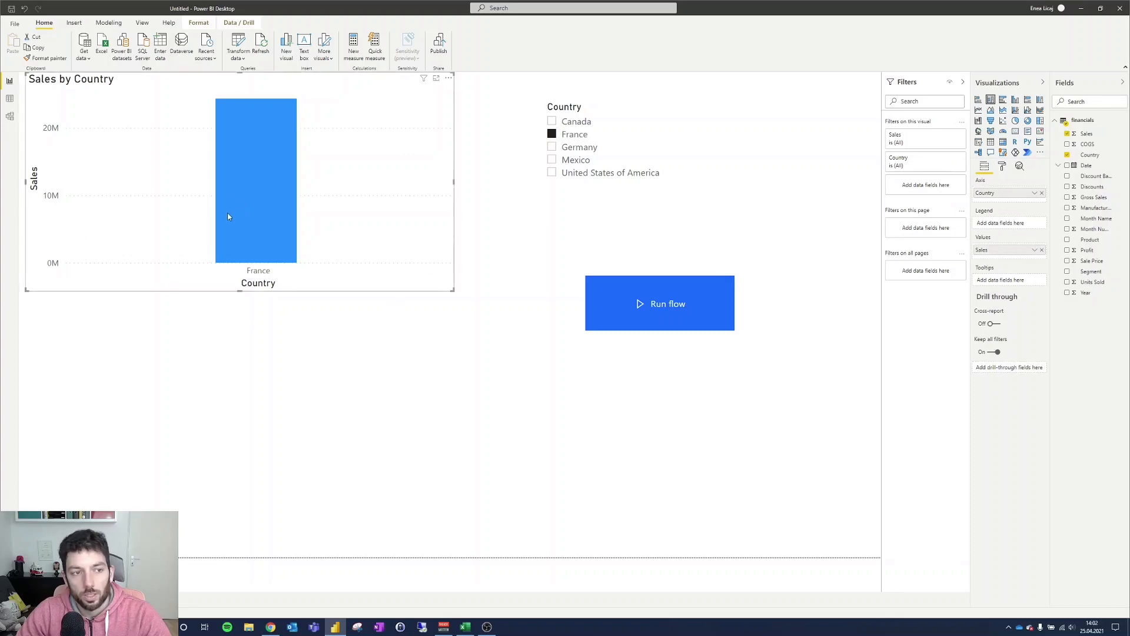
{"action": "mouse_move", "coordinate": [292, 198]}
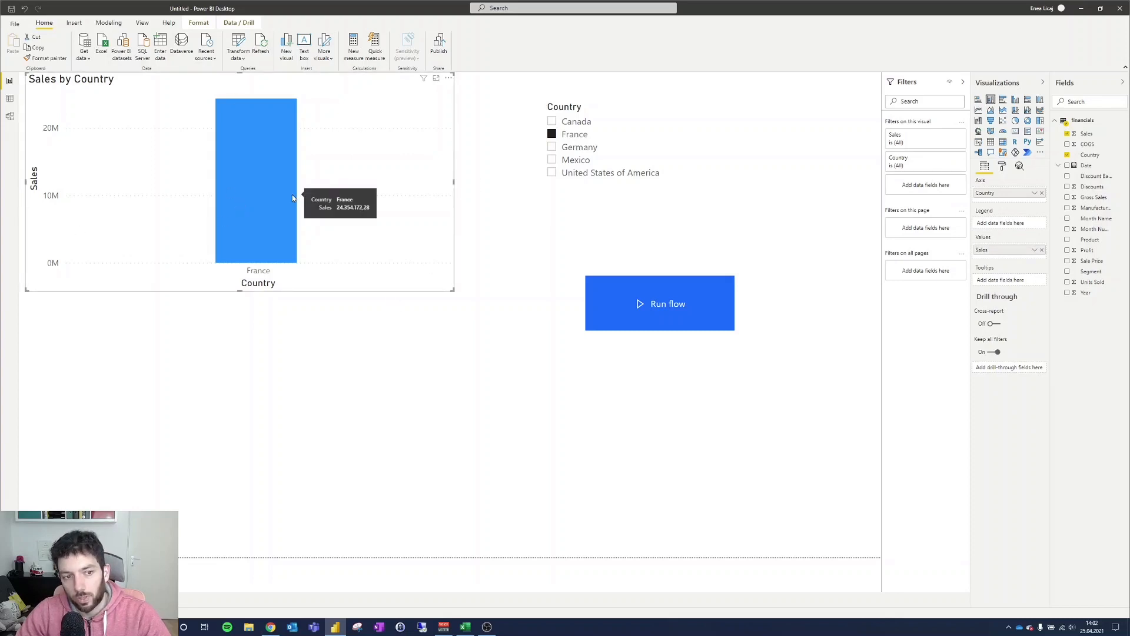
{"action": "left_click", "coordinate": [542, 329]}
{"action": "left_click", "coordinate": [663, 321], "text": "ctrl"}
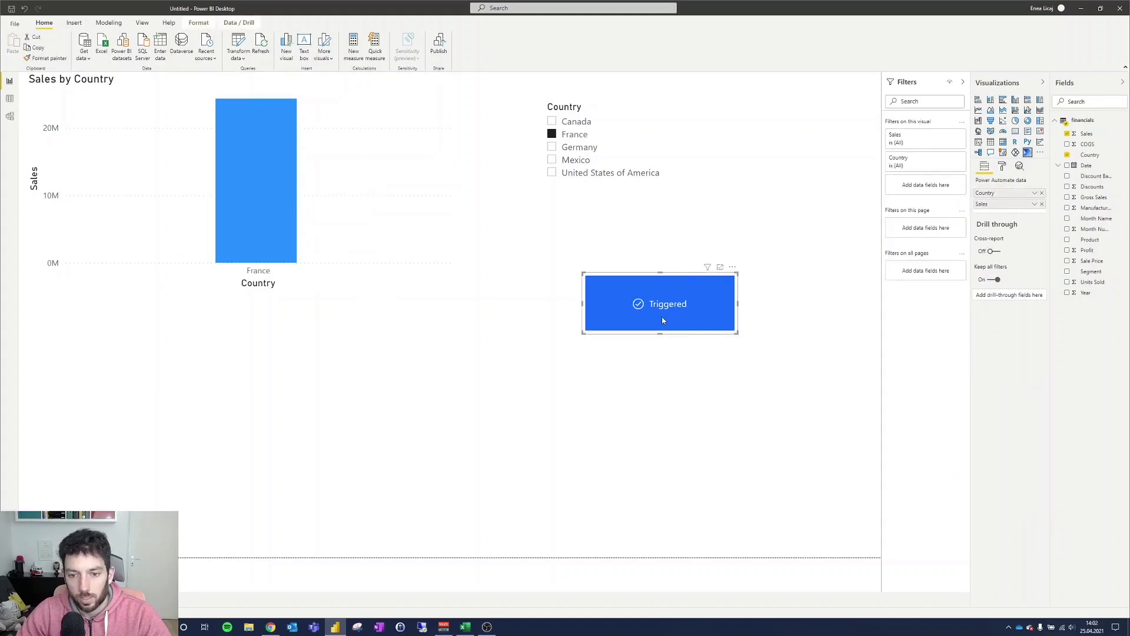
Check the flow's refreshed run history in Power Automate and the From Power BI SharePoint list's entries, returning to Power BI Desktop
{"action": "key", "text": "alt+Tab"}
{"action": "left_click", "coordinate": [227, 6]}
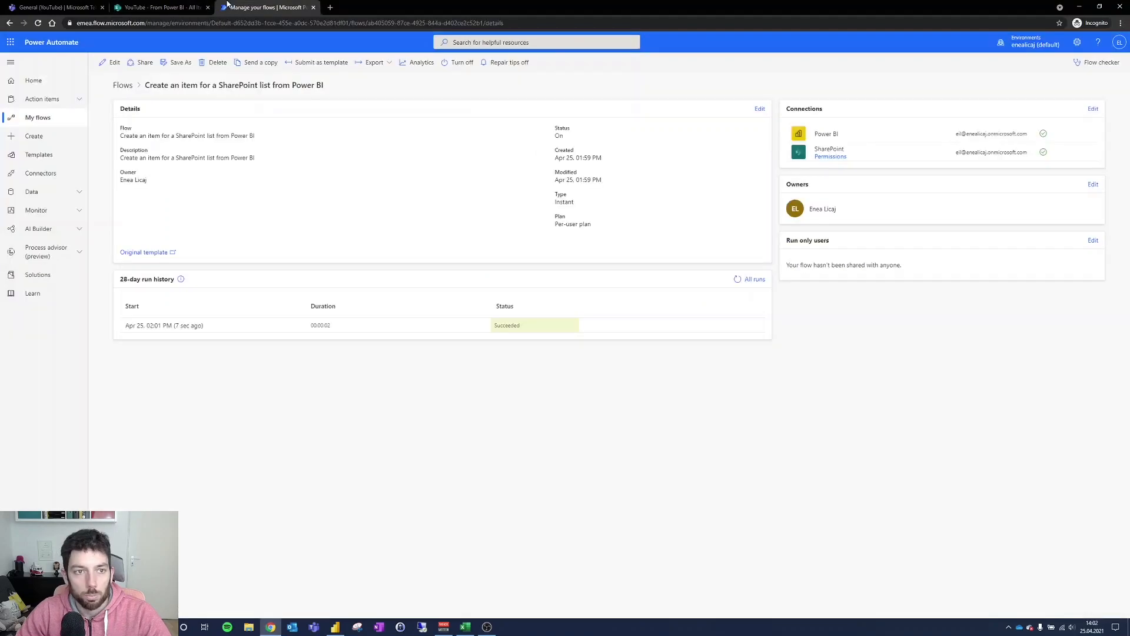
{"action": "left_click", "coordinate": [738, 280]}
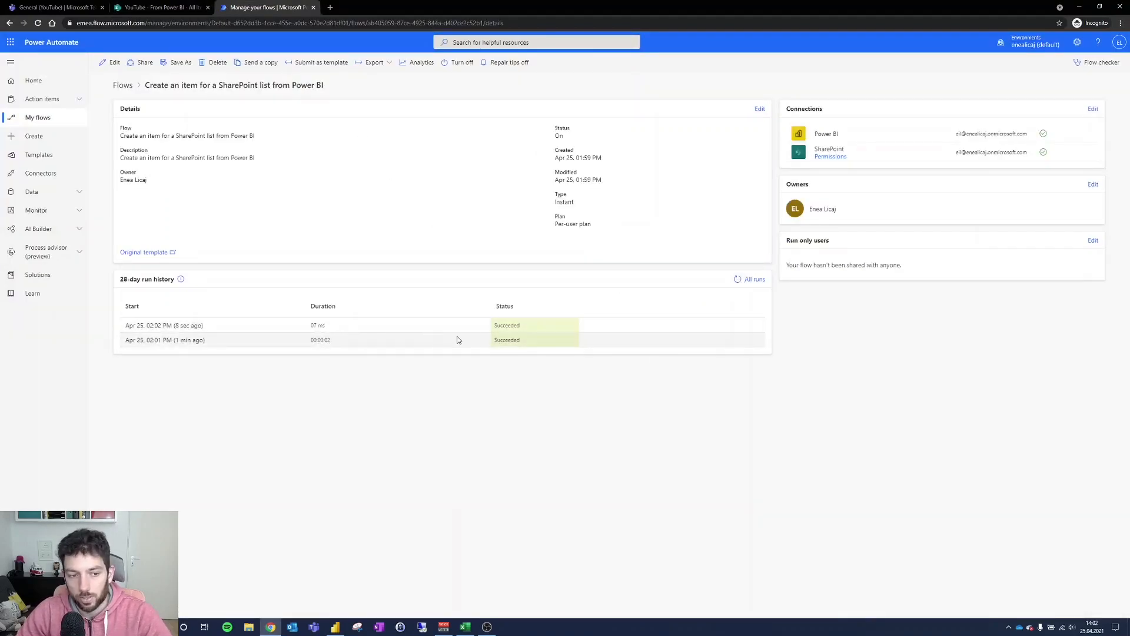
{"action": "left_click", "coordinate": [177, 7]}
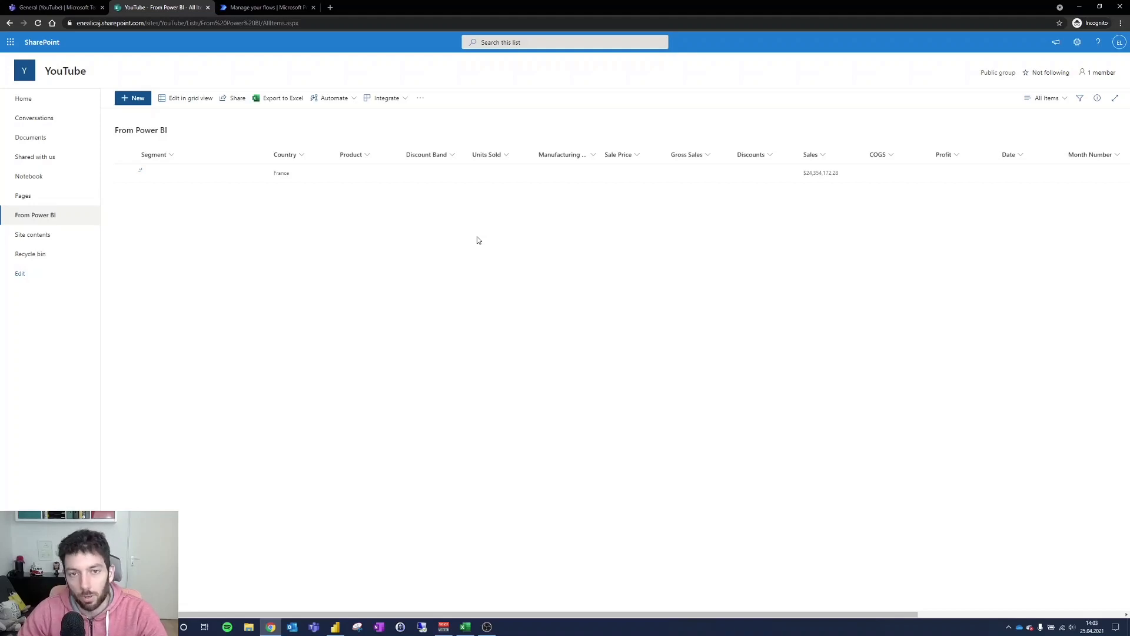
{"action": "key", "text": "alt+Tab"}
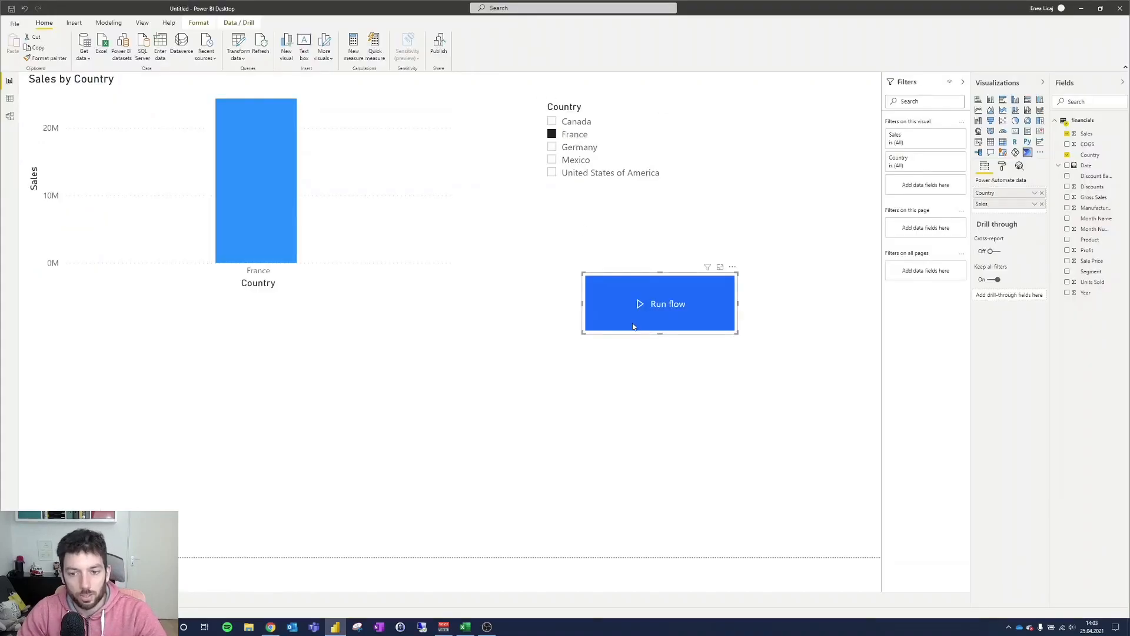